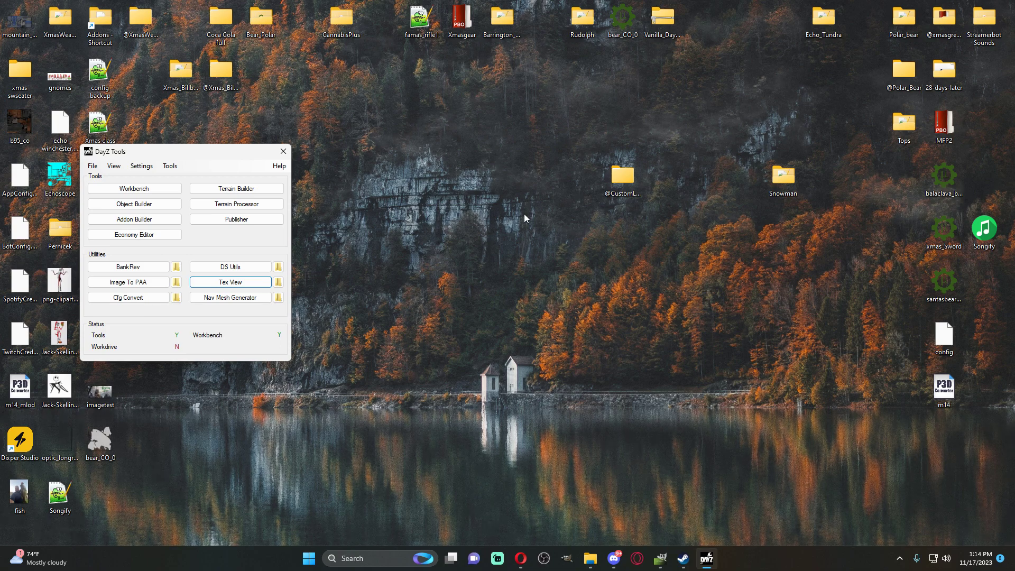
Minimize Steam and close the DayZ Tools window.
left_click(683, 558)
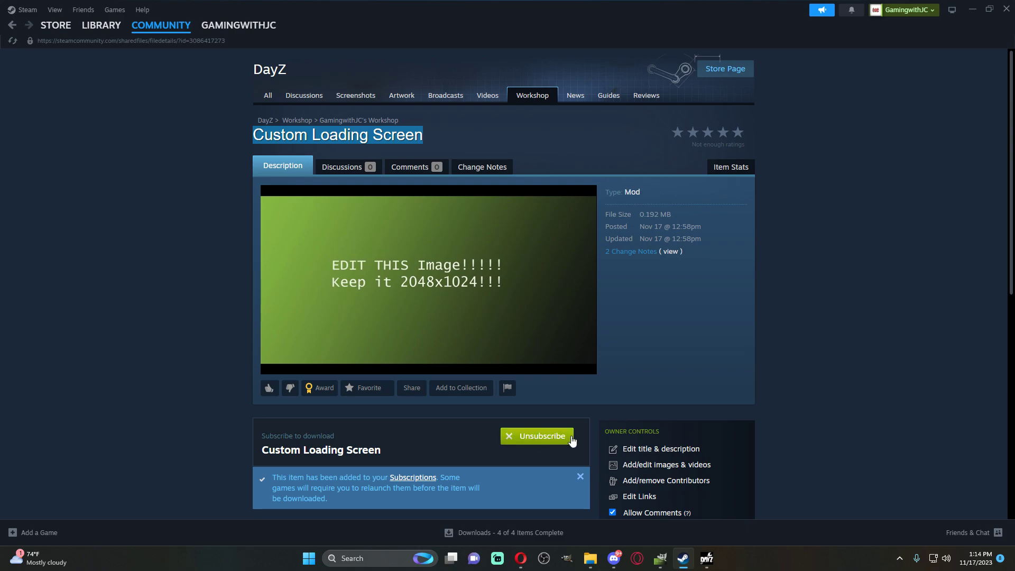
left_click(973, 9)
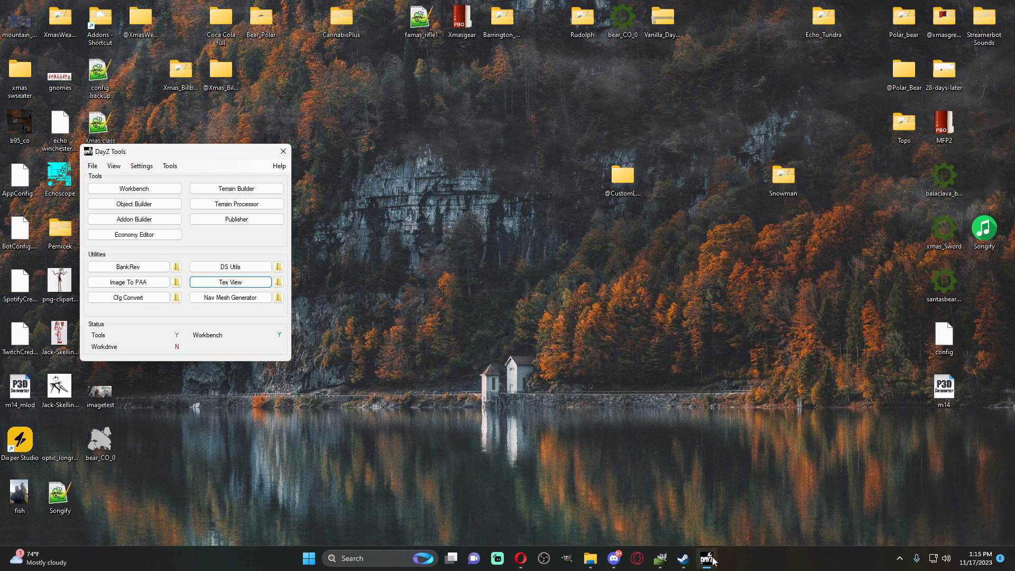
left_click(283, 153)
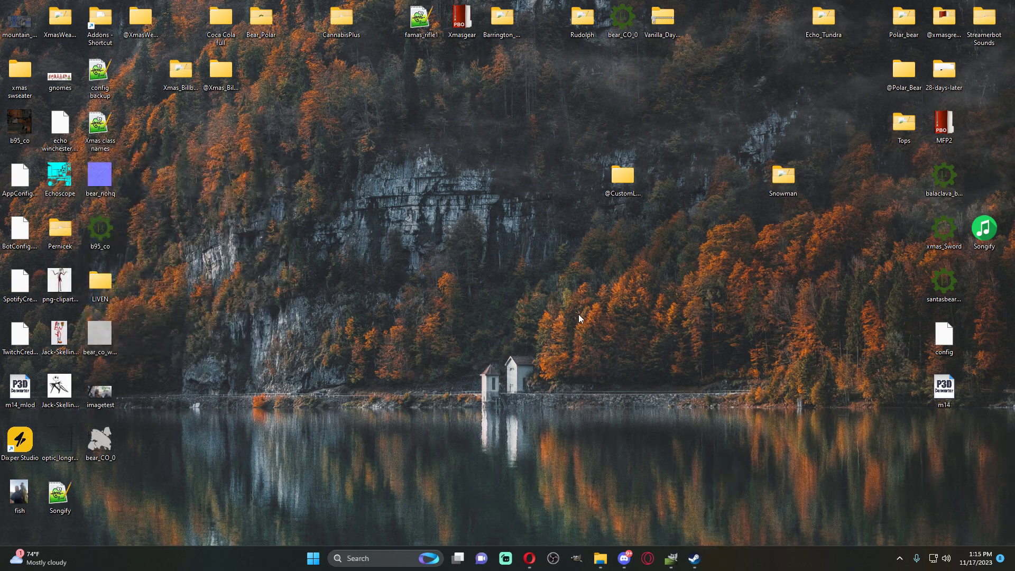
Launch DayZ from the Steam tray icon's quick-launch menu.
left_click(900, 559)
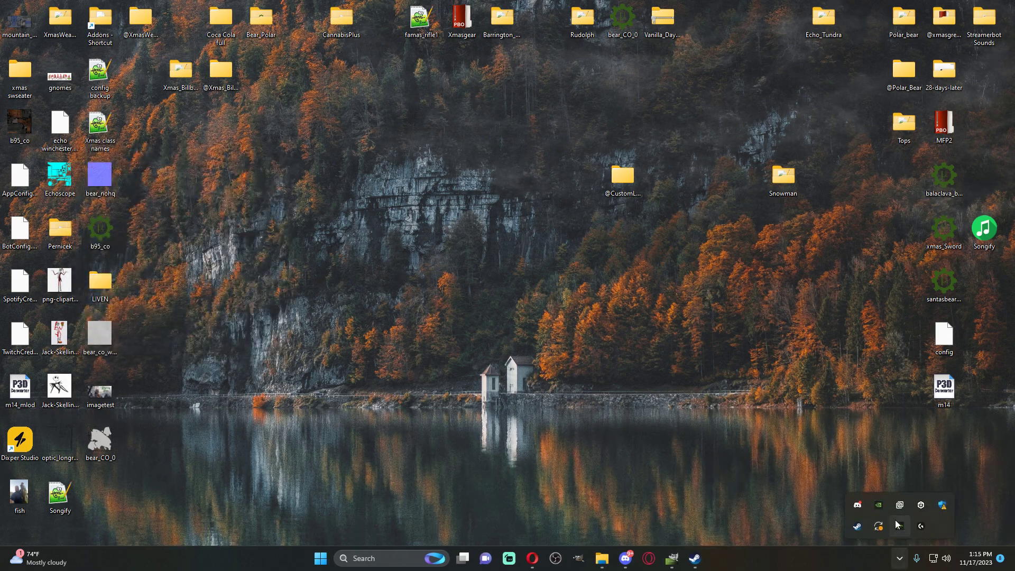
right_click(857, 526)
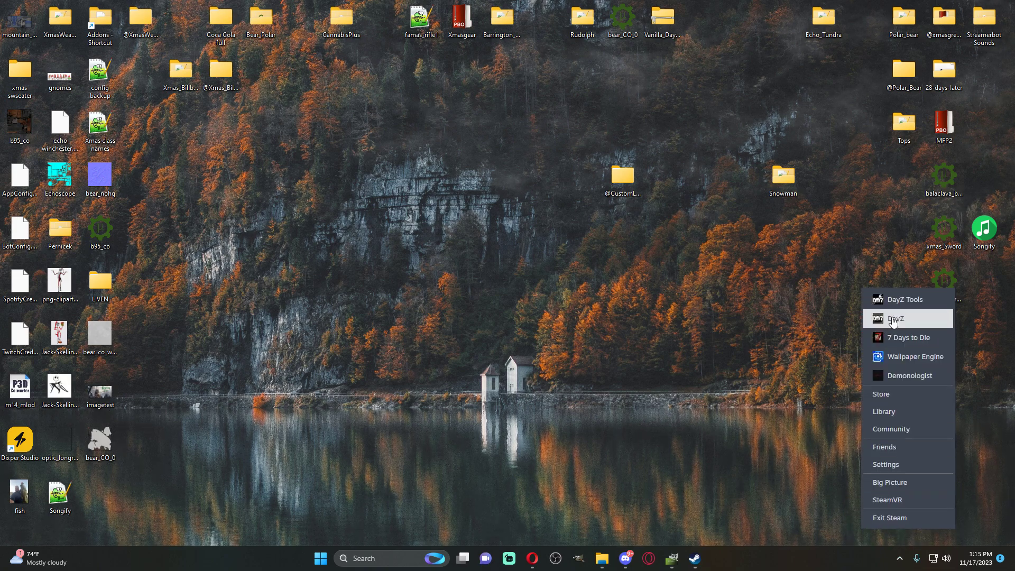
left_click(893, 319)
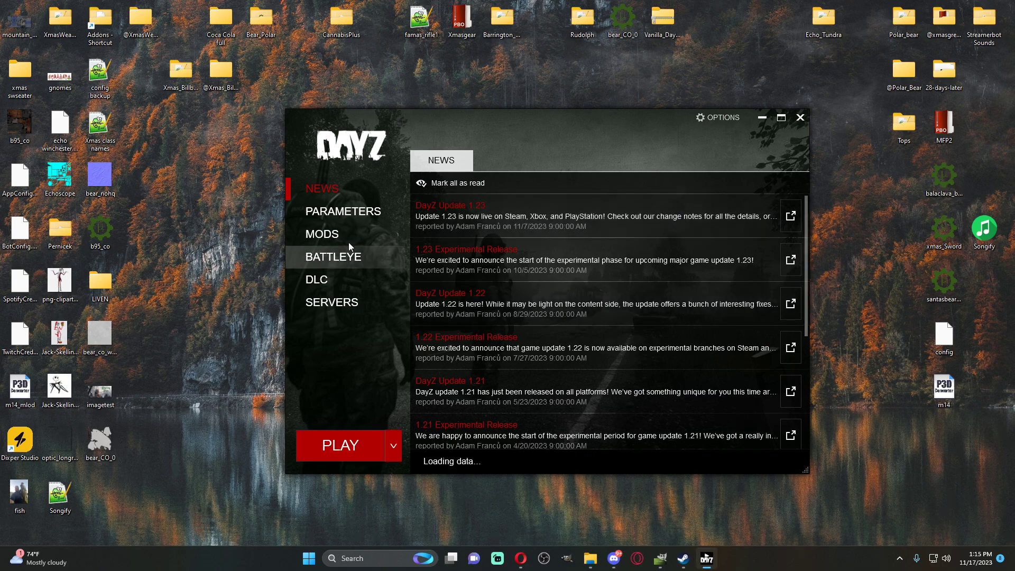
Find and expand the Custom Loading Screen mod by searching 'custom' in the mods list.
left_click(345, 235)
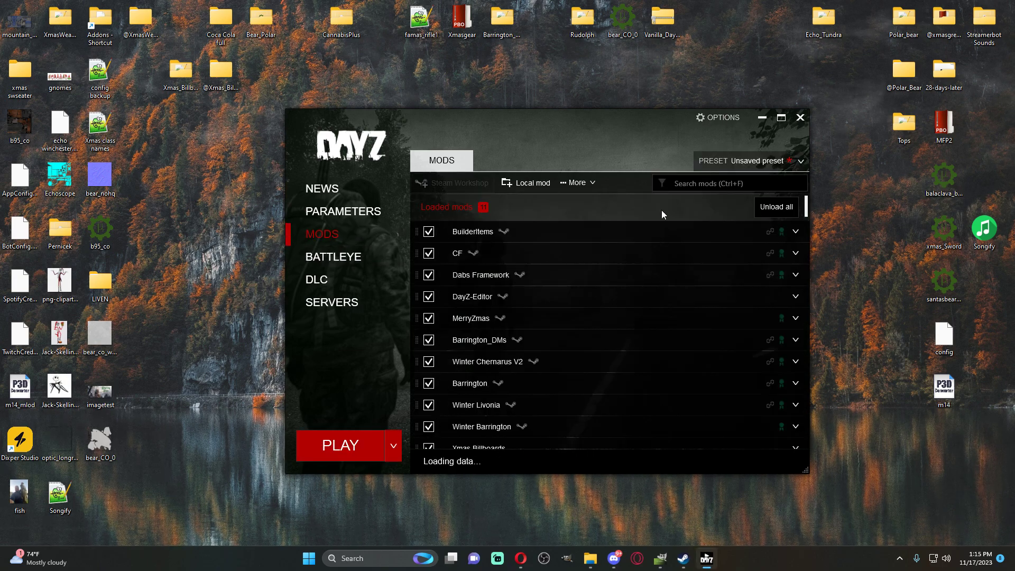
left_click(693, 186)
type("custom")
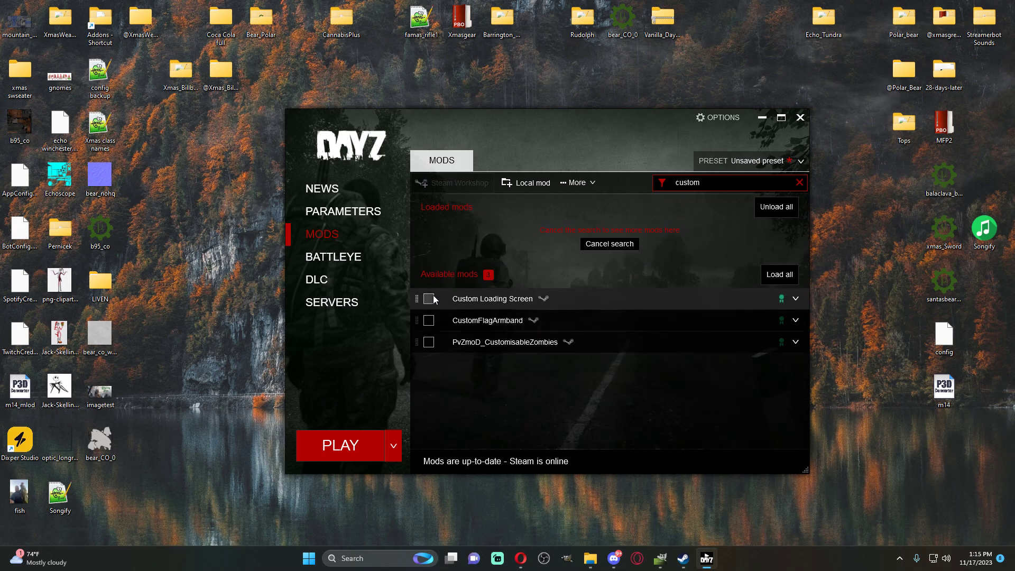
left_click(700, 304)
Open the mod's folder in Windows Explorer, acknowledging the workshop cache warning.
left_click(755, 411)
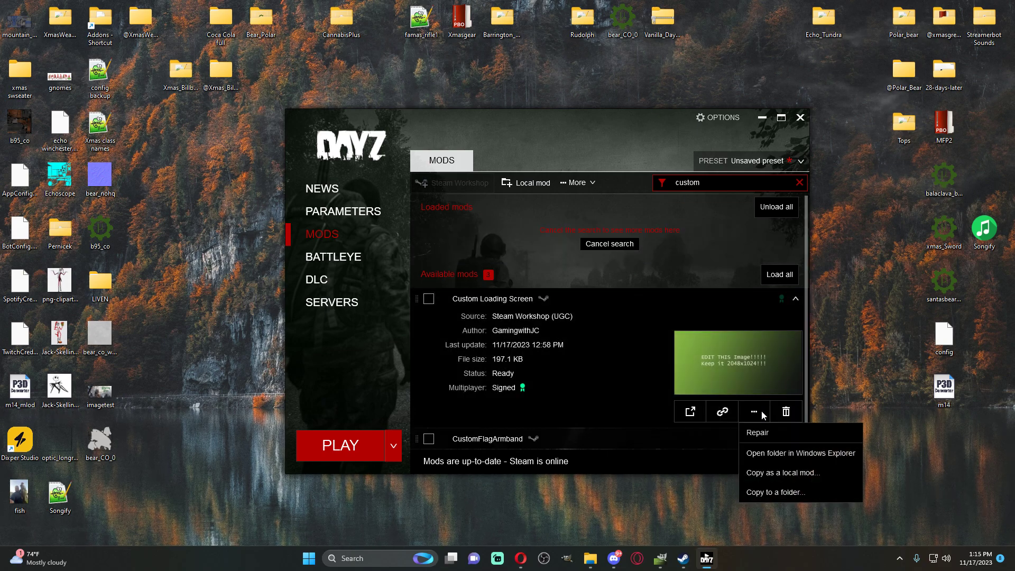
left_click(795, 459)
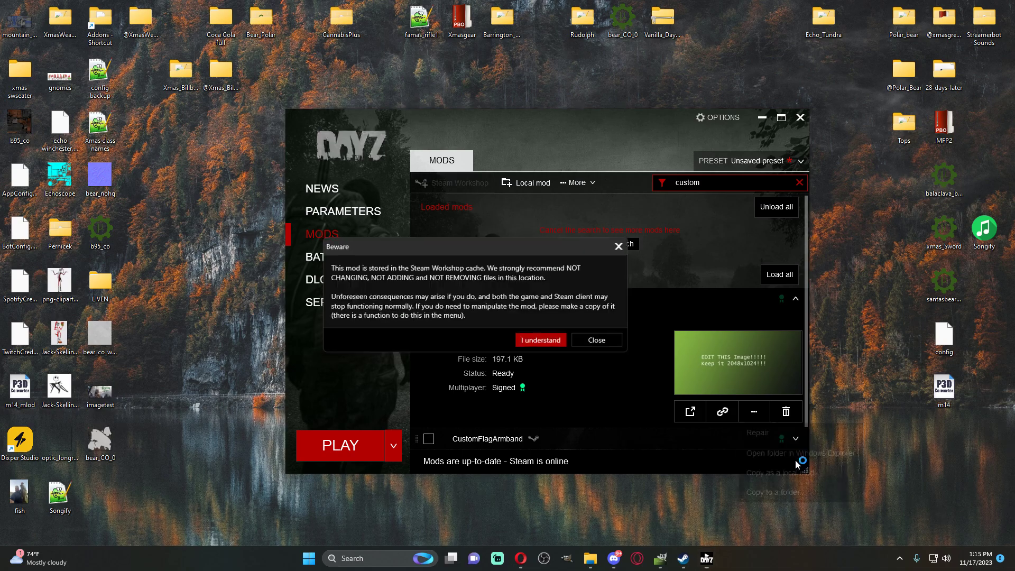
left_click(562, 344)
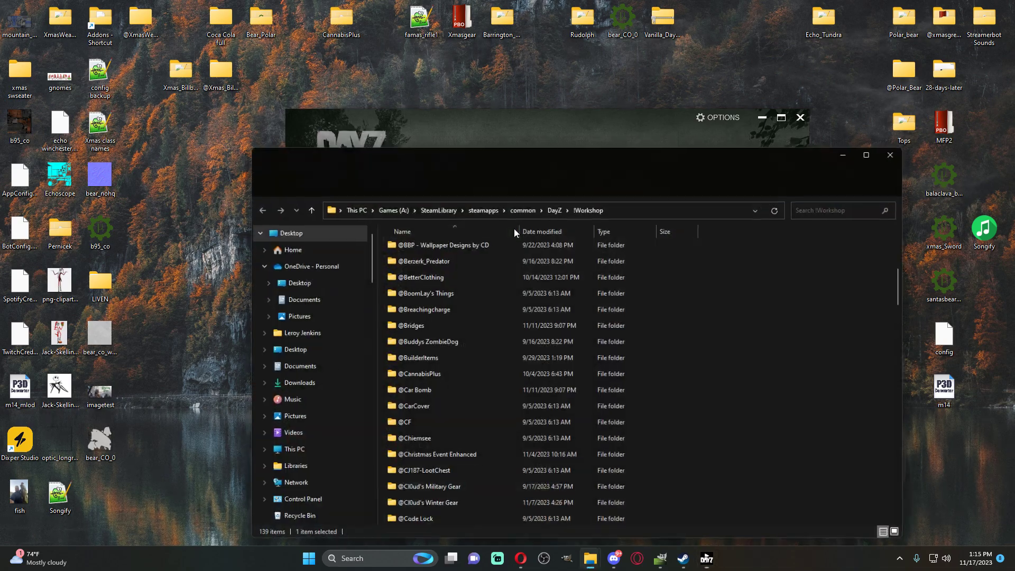
left_click(800, 117)
scroll(541, 341, "down", 2)
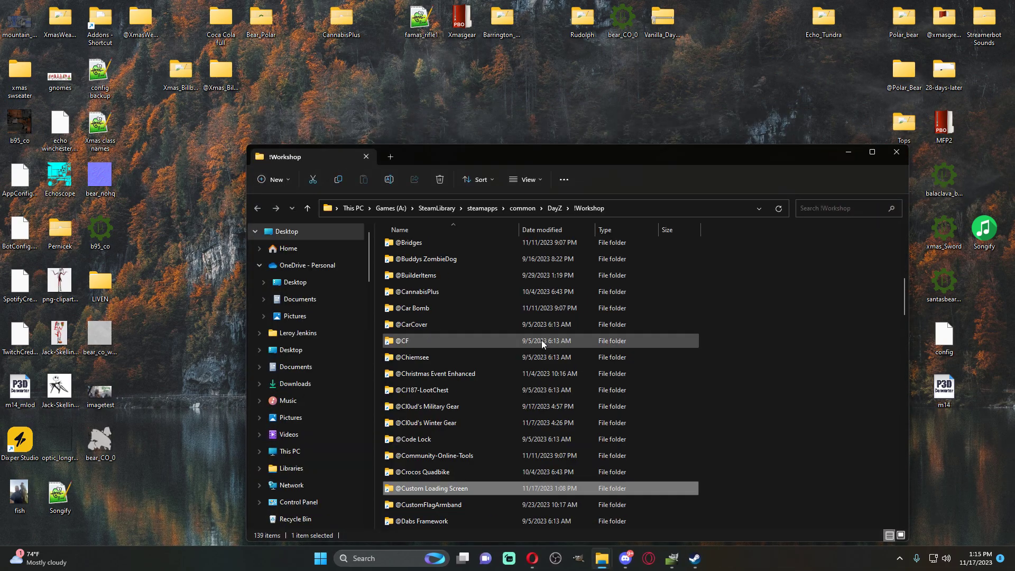
double_click(436, 490)
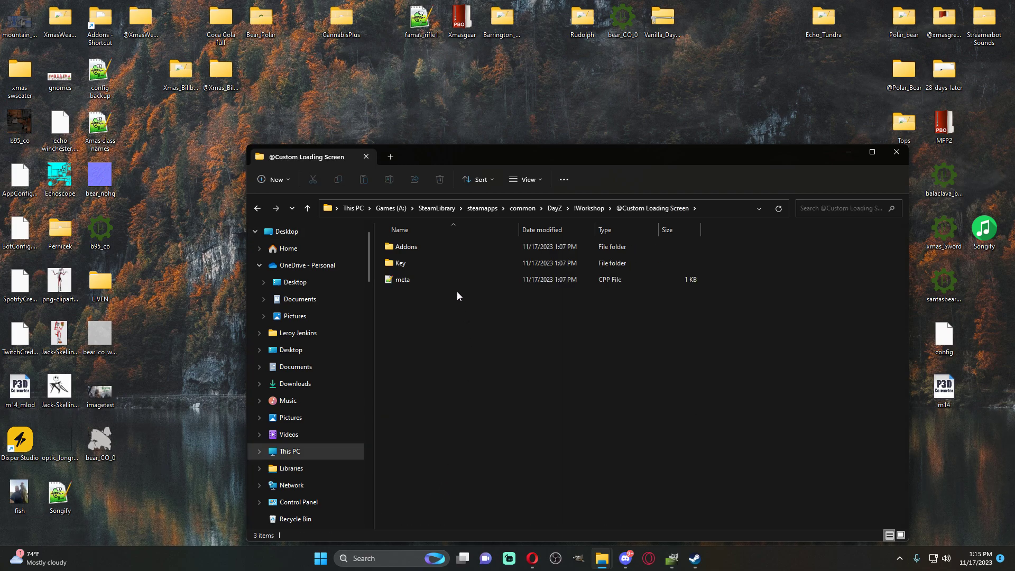
double_click(421, 242)
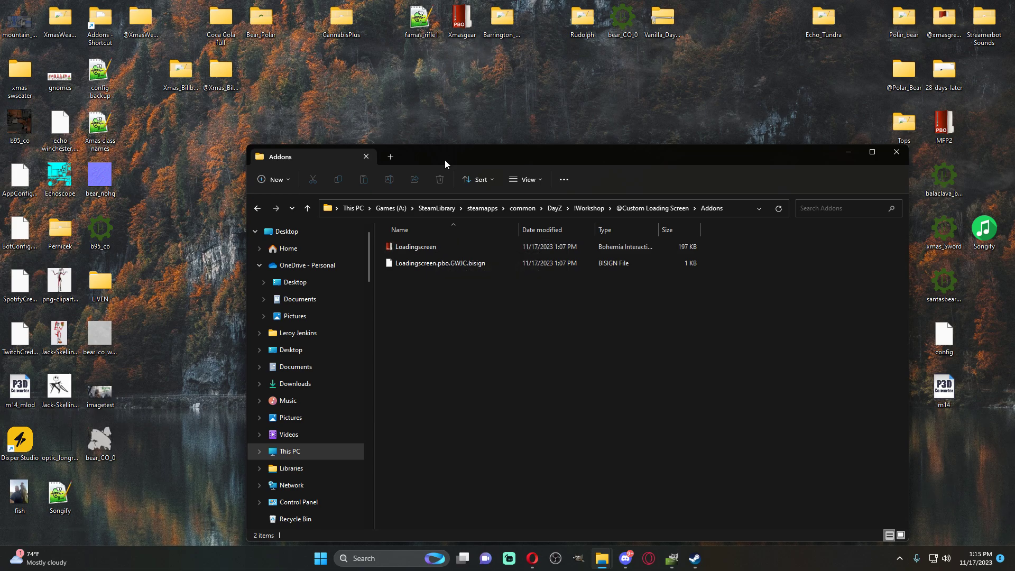
left_click_drag(445, 159, 455, 132)
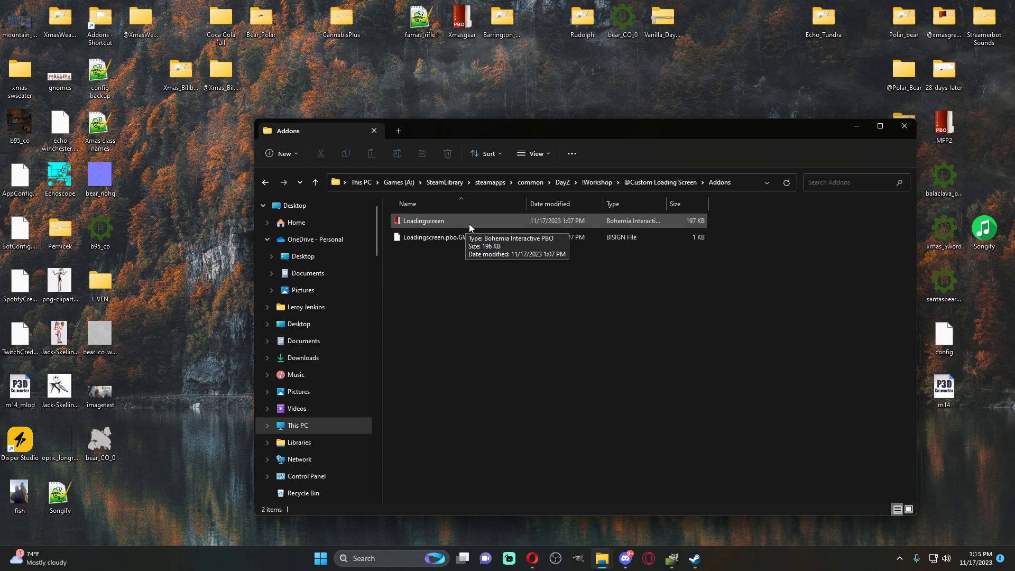
double_click(445, 218)
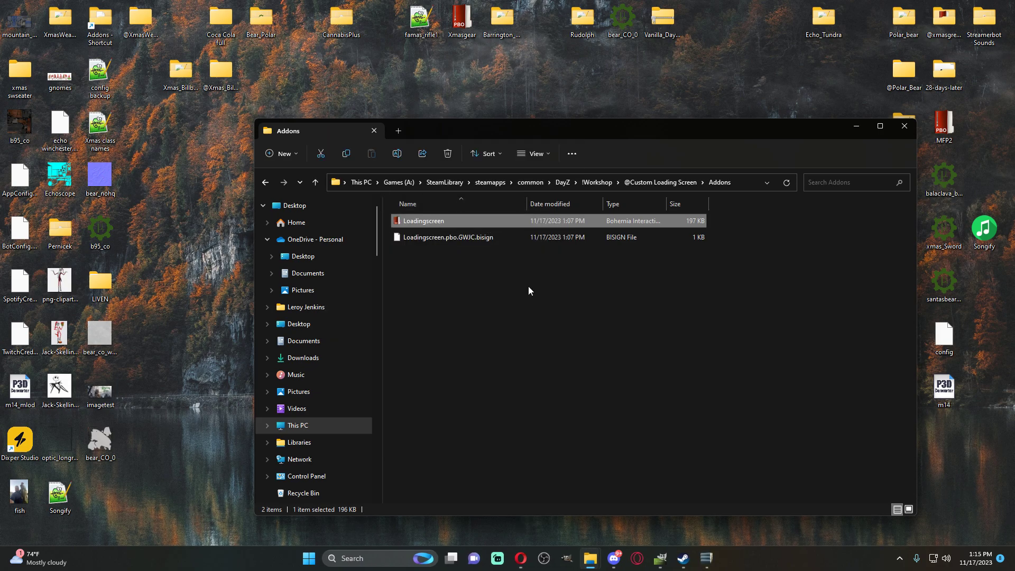
left_click(707, 561)
Extract Loadingscreen.pbo to its own folder, then close the Addons window and PBO Manager.
right_click(353, 162)
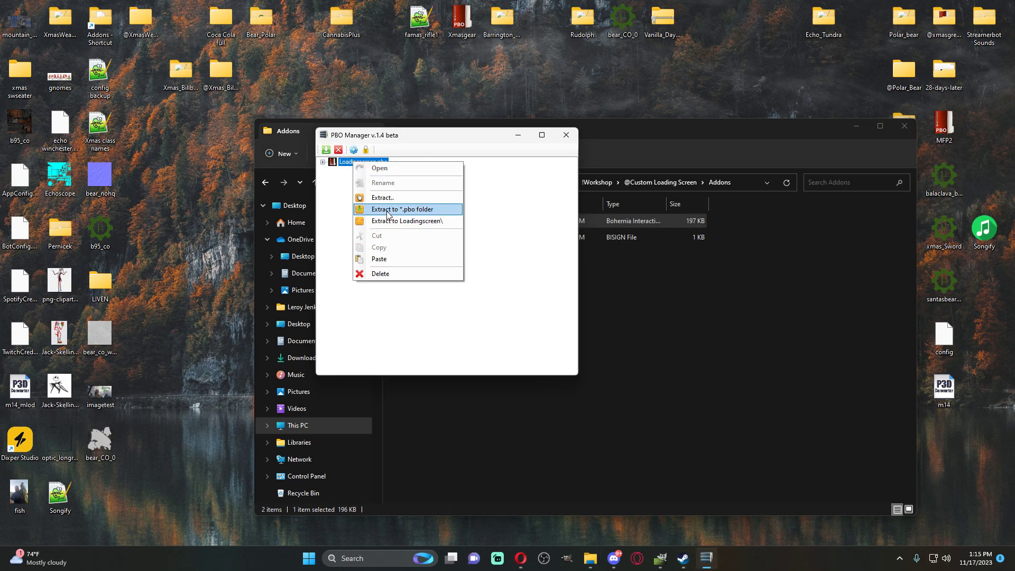
left_click(622, 132)
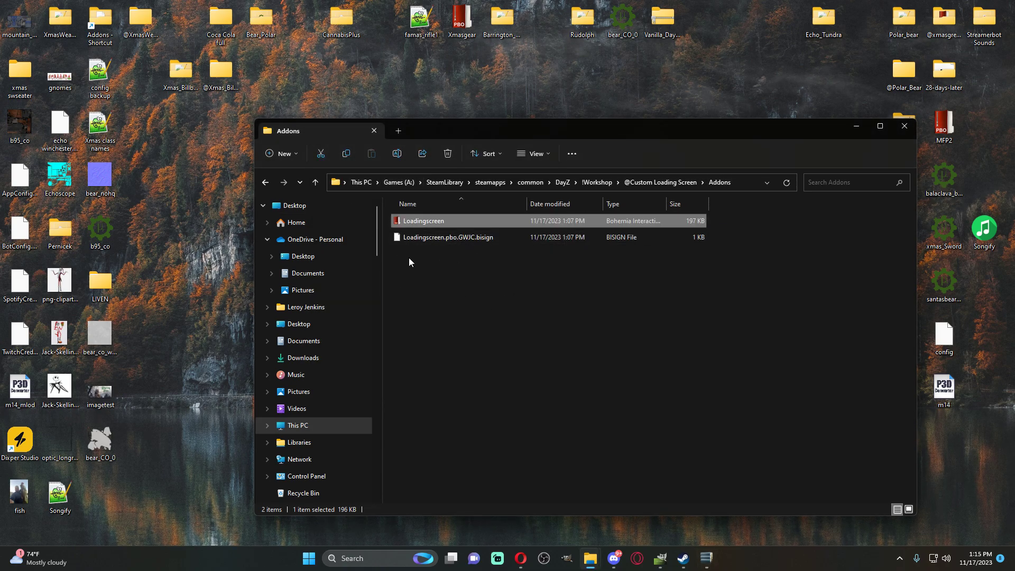
left_click(893, 126)
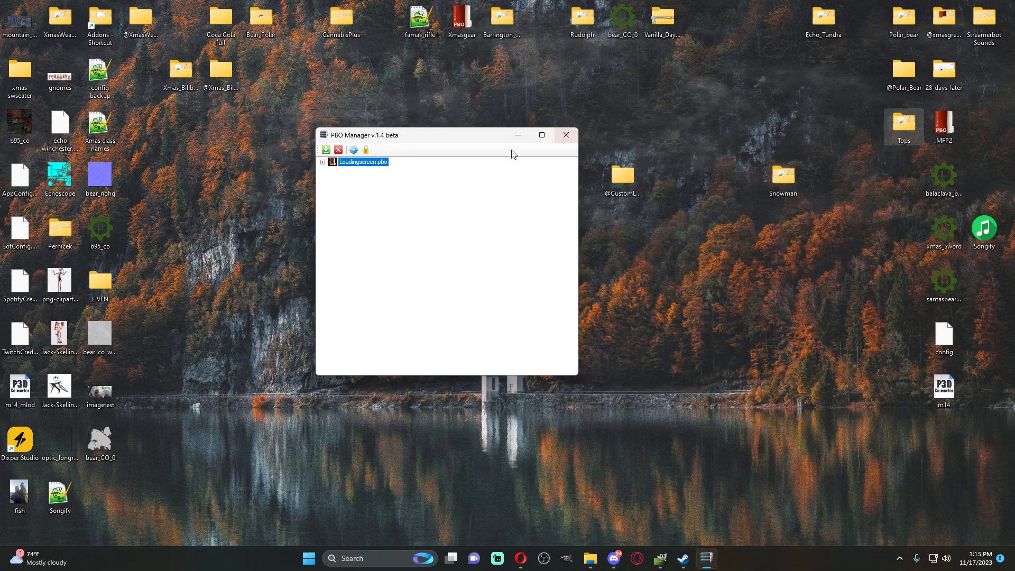
left_click(575, 139)
In the Loadingscreen folder, look over the PAA and PNG files, then open Loadingscreen.png.
left_click(602, 558)
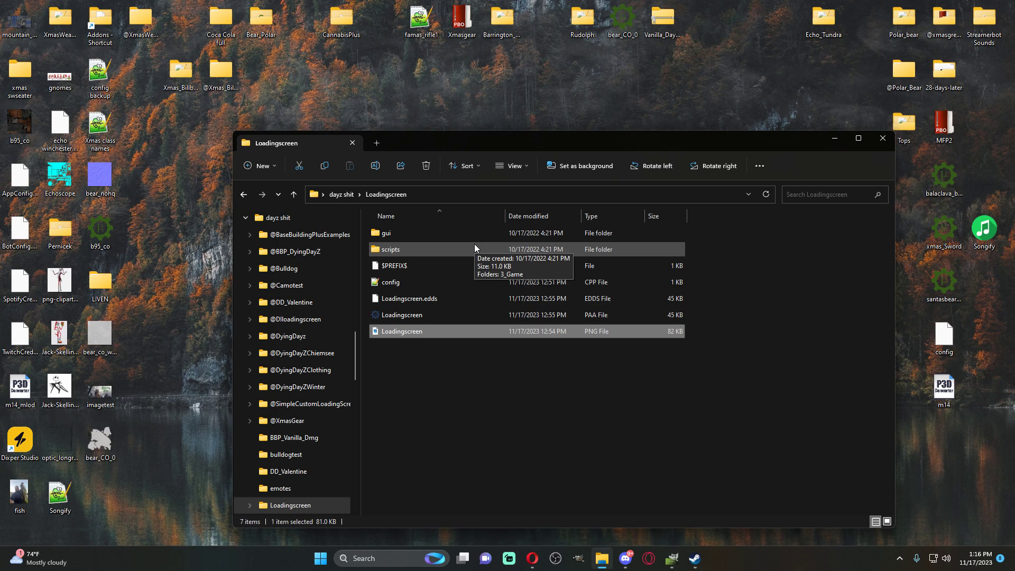
left_click_drag(440, 134, 398, 101)
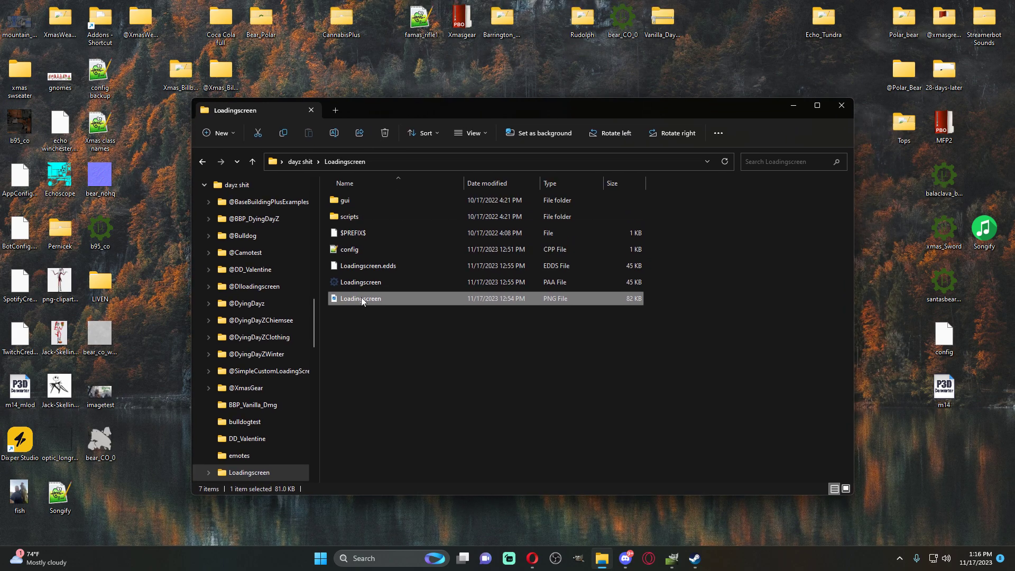
left_click(363, 282, "ctrl")
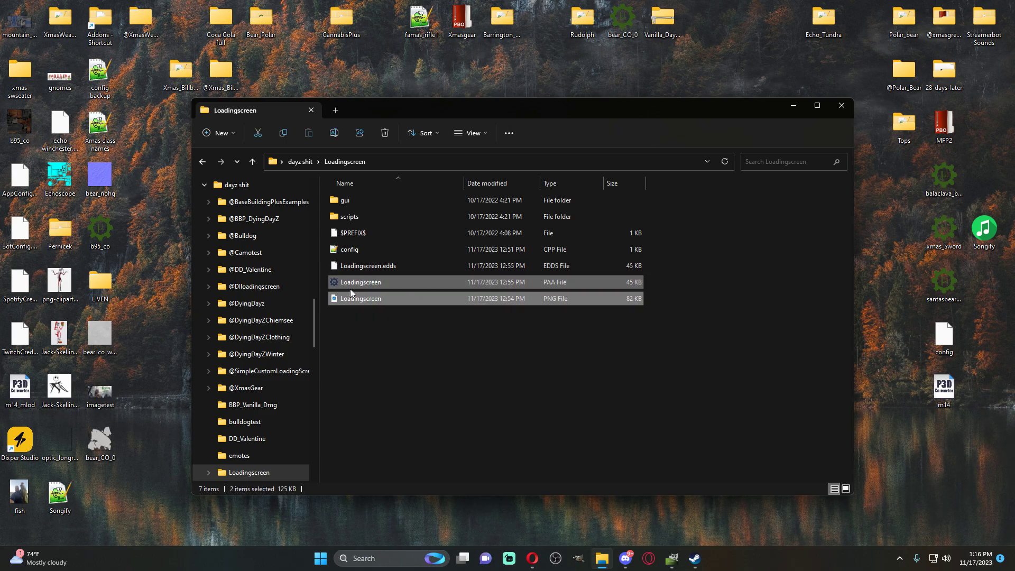
left_click(369, 315)
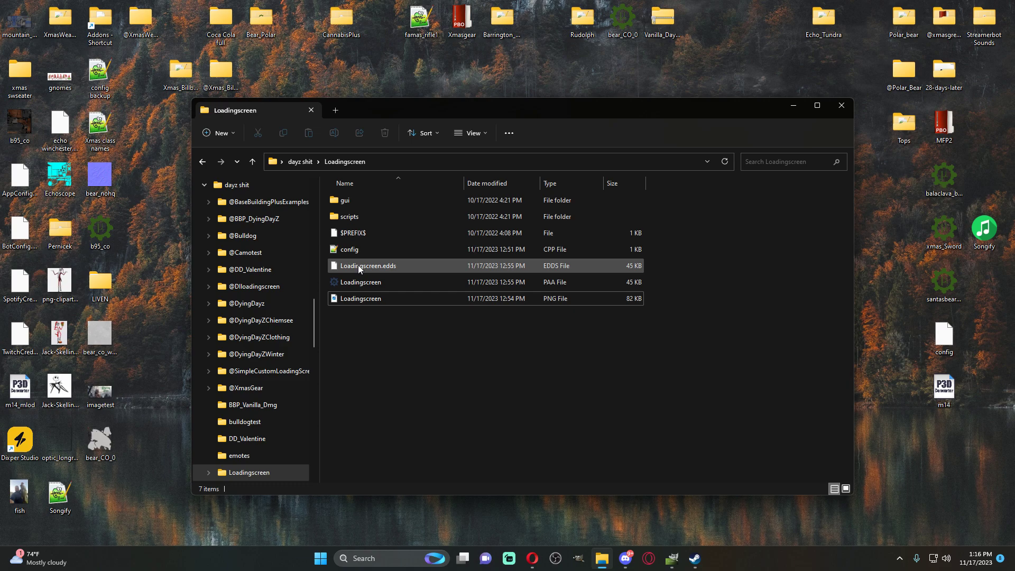
double_click(375, 299)
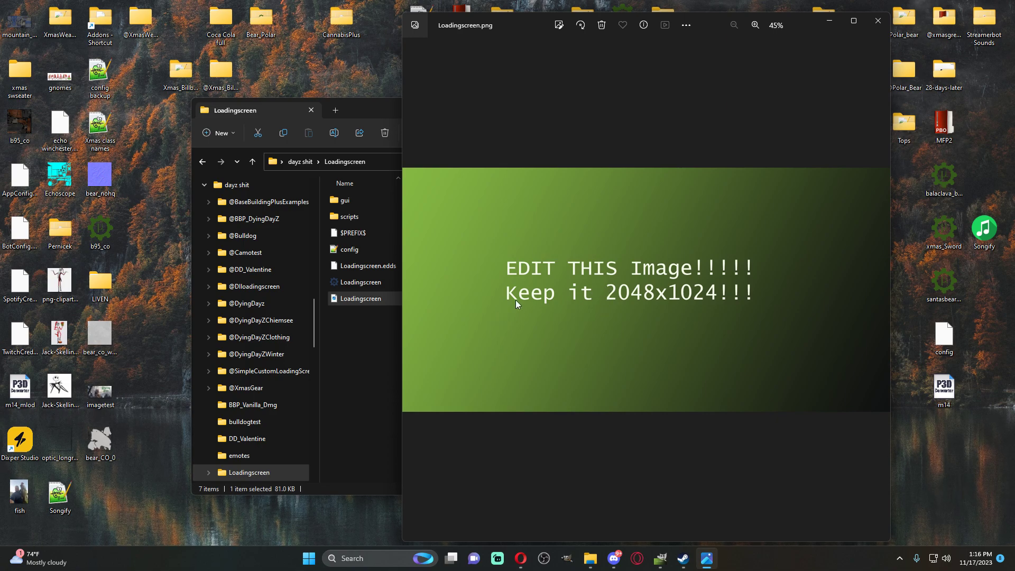
Close the Photos viewer after checking the 2048x1024 placeholder image.
left_click(877, 21)
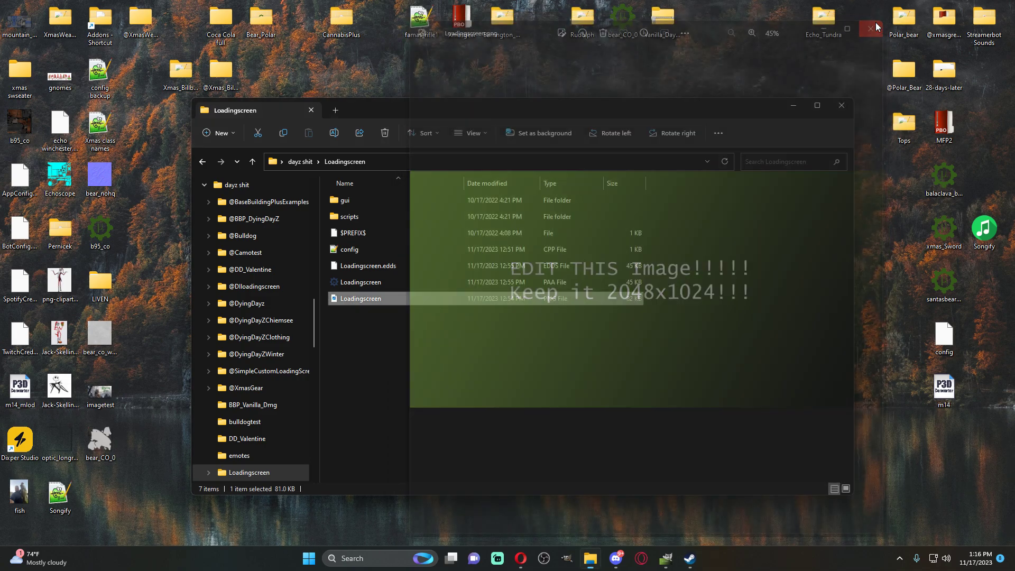
Add the imagetest.png artwork as a new layer and nudge it into place.
left_click(680, 562)
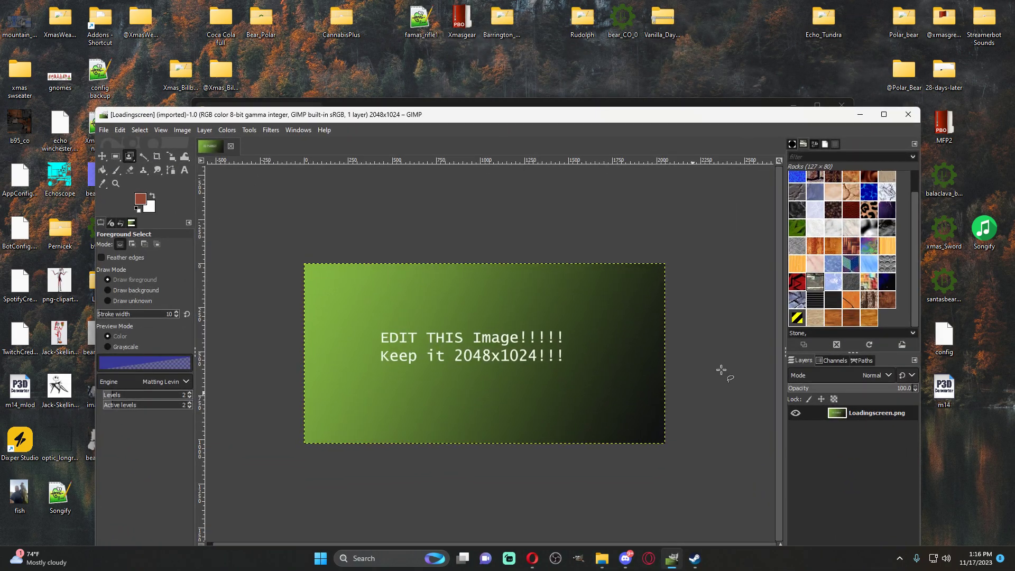
left_click_drag(516, 119, 532, 76)
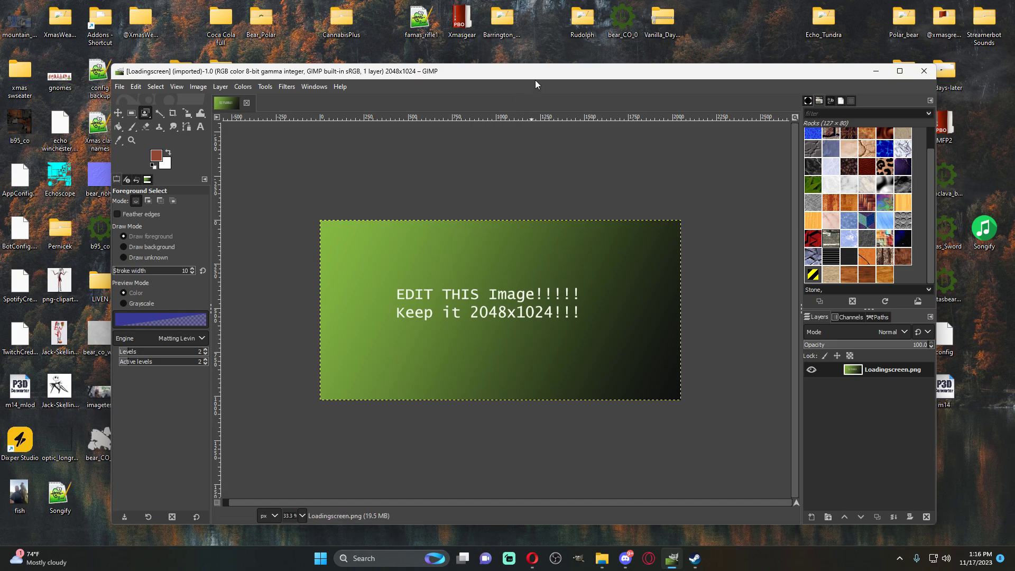
left_click_drag(536, 78, 589, 66)
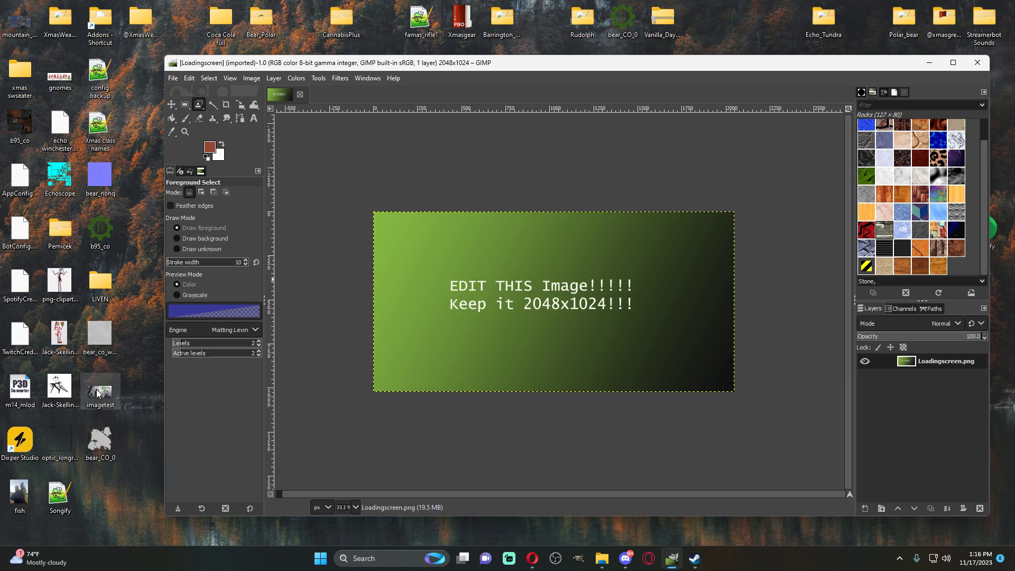
left_click_drag(466, 294, 466, 294)
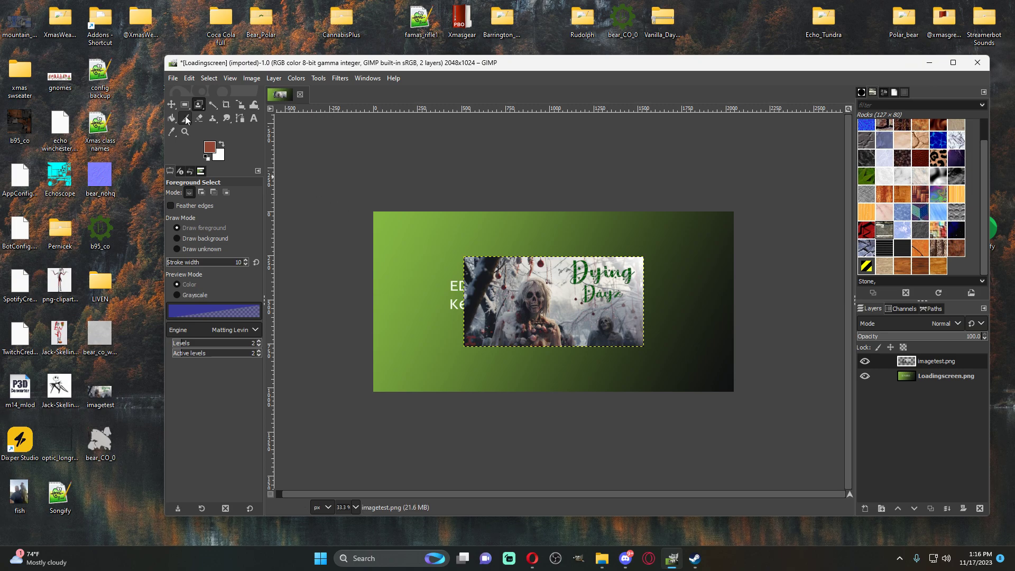
left_click(171, 104)
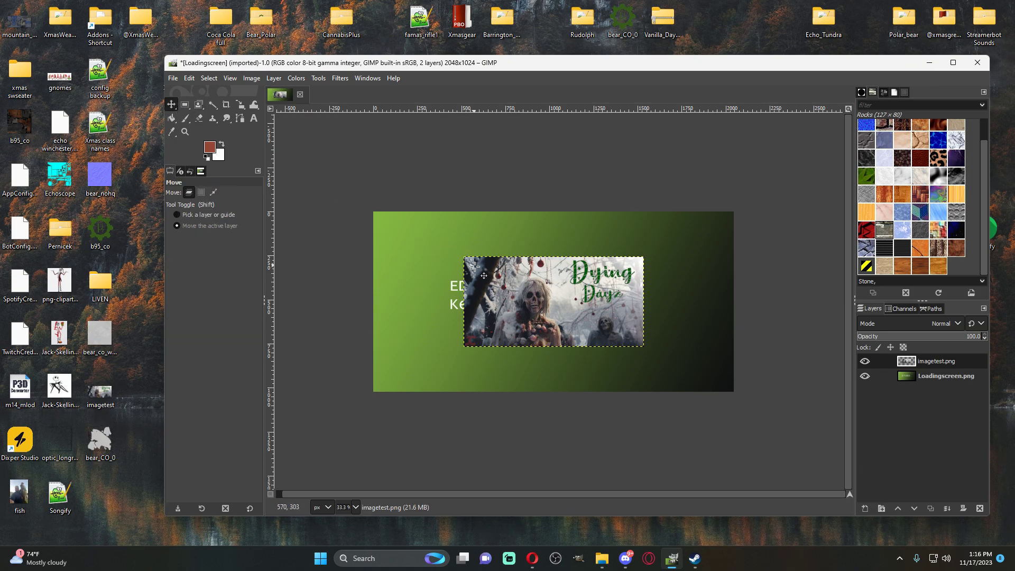
mouse_move(474, 266)
left_mouse_down()
mouse_move(463, 270)
mouse_move(482, 266)
left_mouse_up()
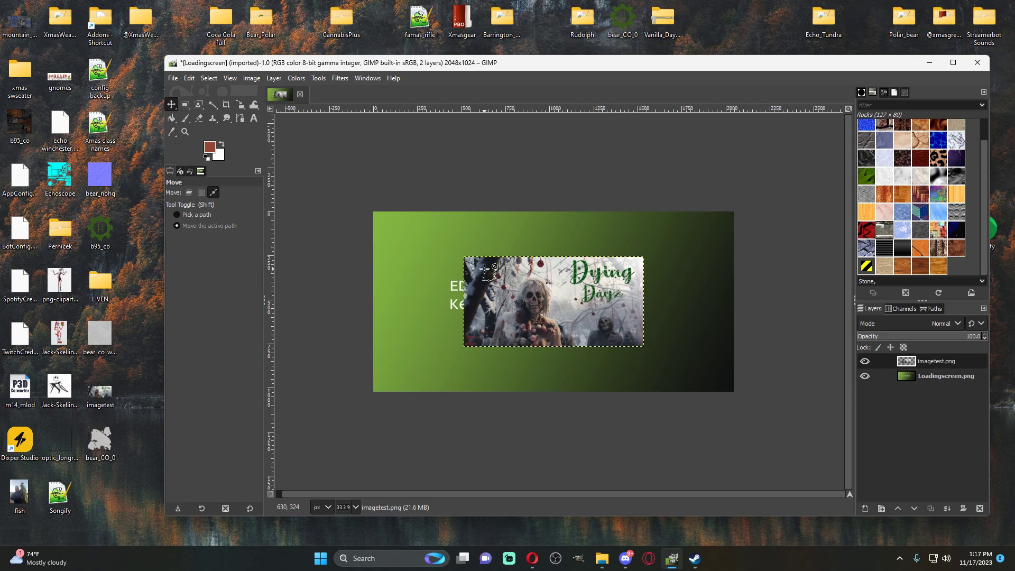
Scale the artwork layer to 2053x1025 so it covers the whole canvas.
left_click(239, 106)
left_click(481, 269)
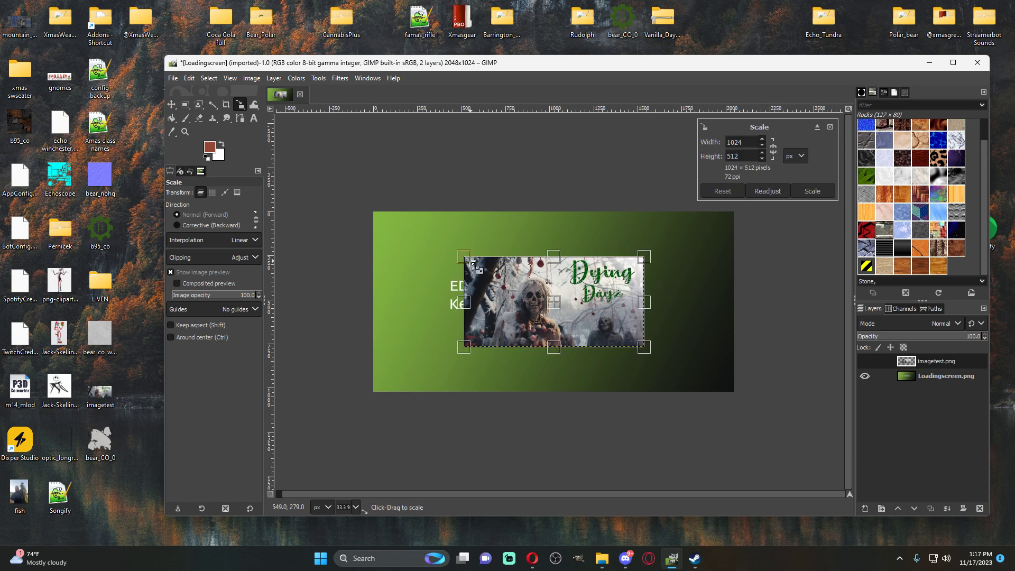
left_click_drag(460, 255, 372, 211)
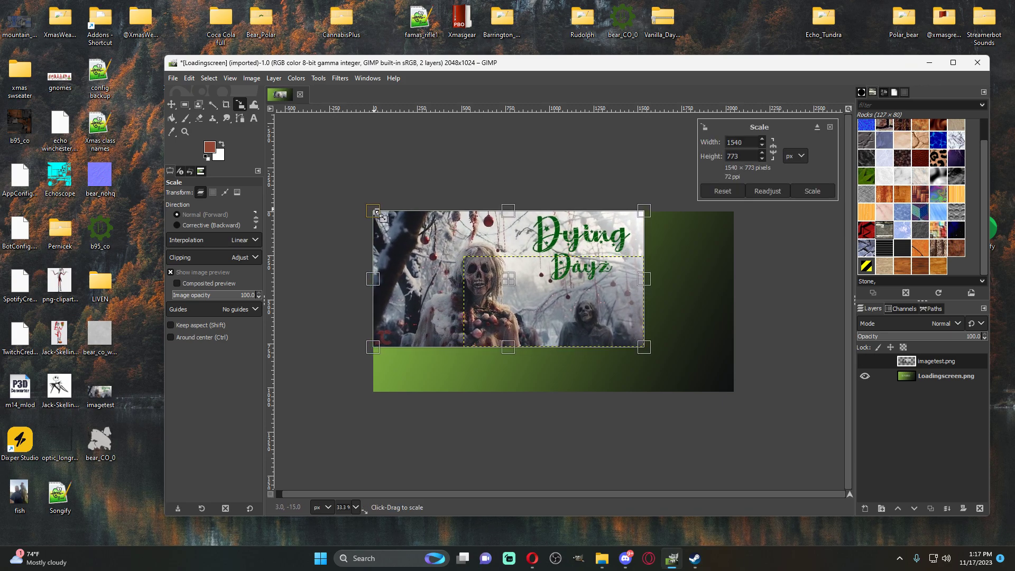
left_click_drag(644, 348, 731, 389)
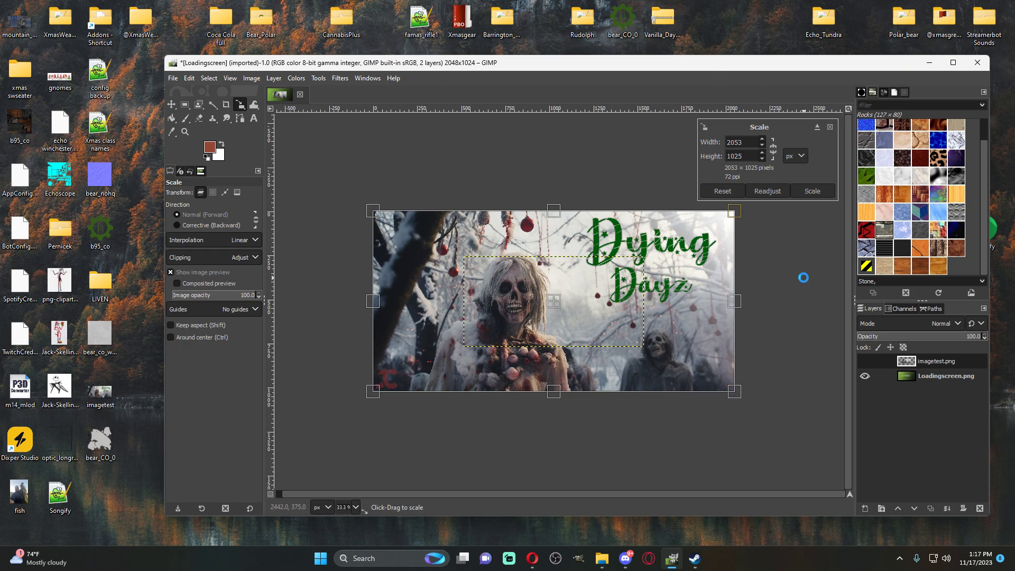
key("Return")
Export over Loadingscreen.png, confirming the replacement and keeping the default PNG options.
left_click(173, 78)
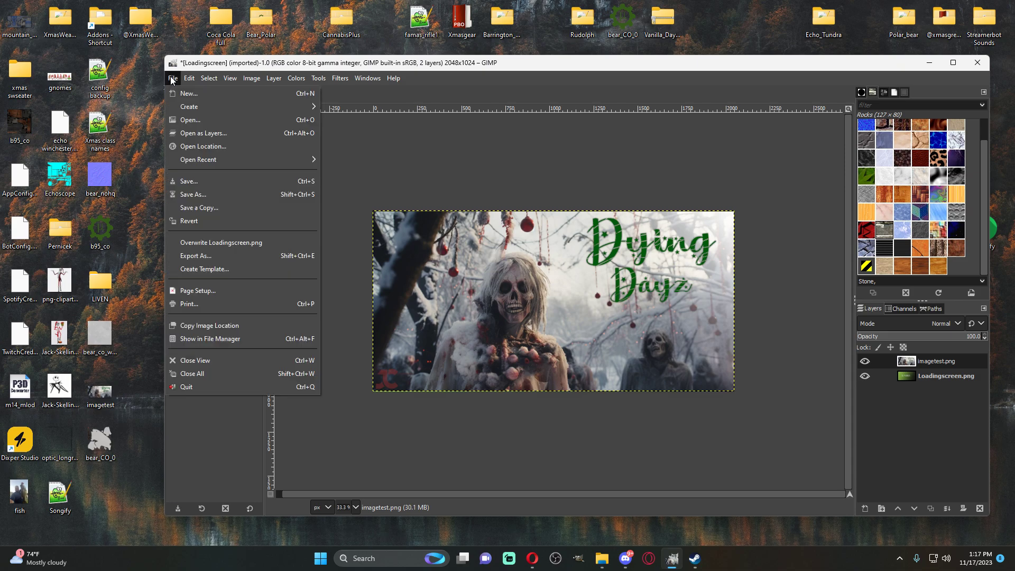
left_click(242, 255)
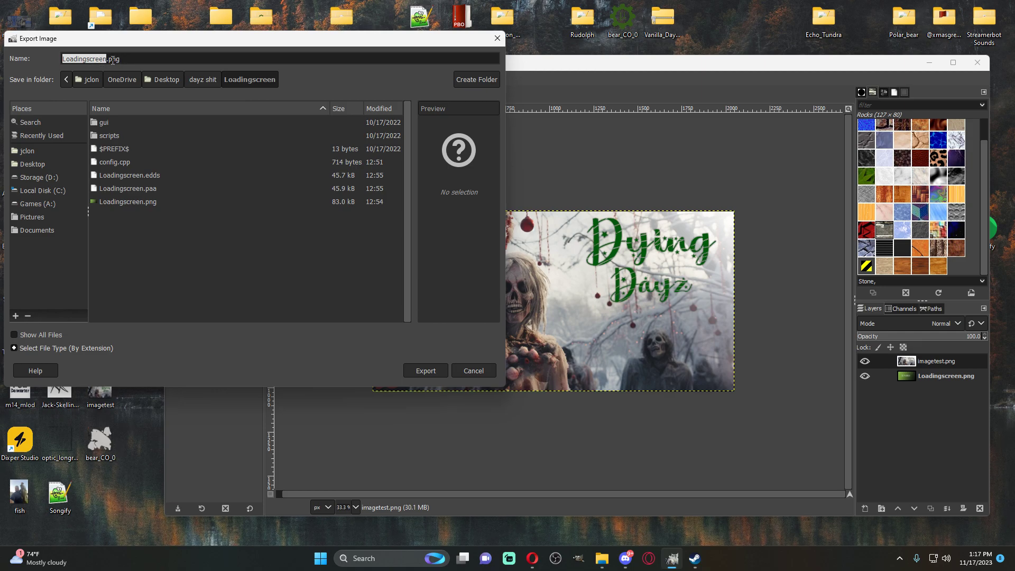
left_click(420, 372)
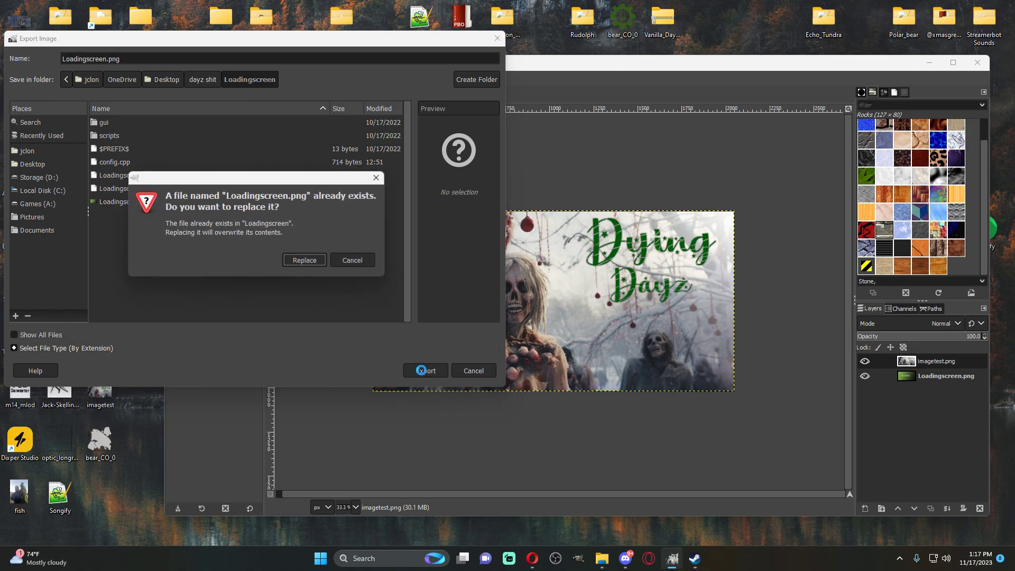
left_click(304, 261)
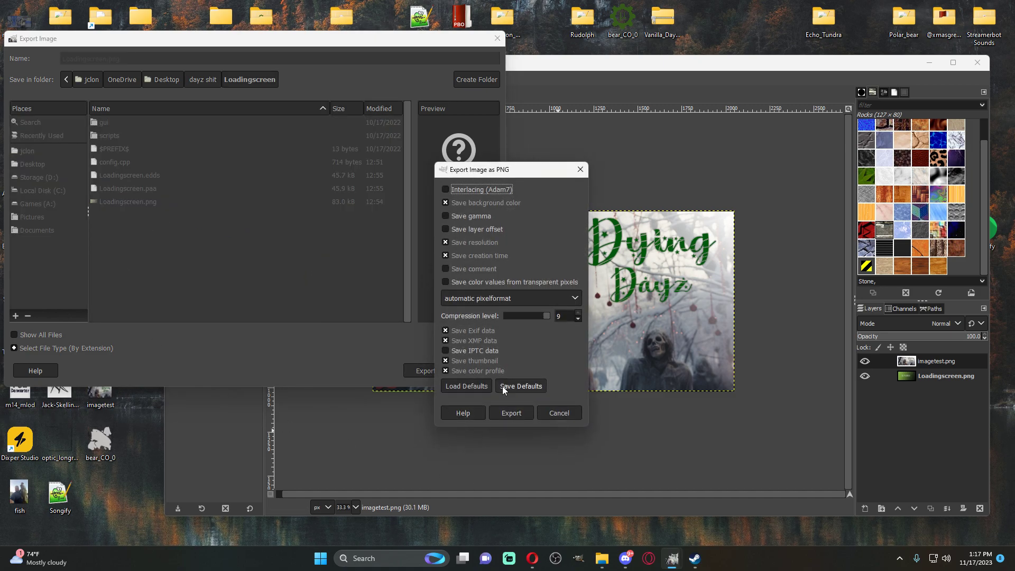
left_click(516, 412)
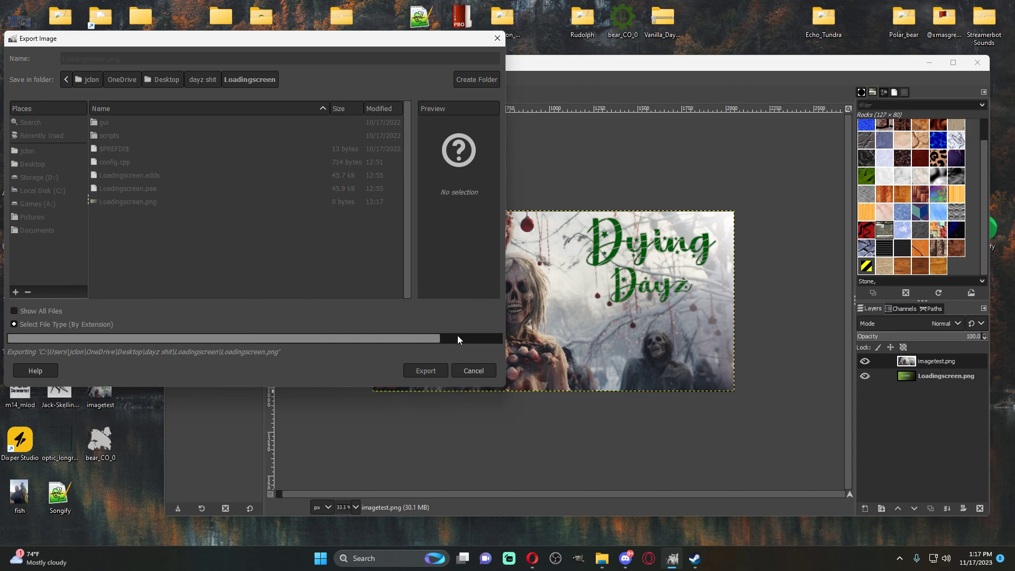
Quit GIMP discarding changes, preview the new Loadingscreen.png, then delete the old Loadingscreen.paa.
left_click(977, 62)
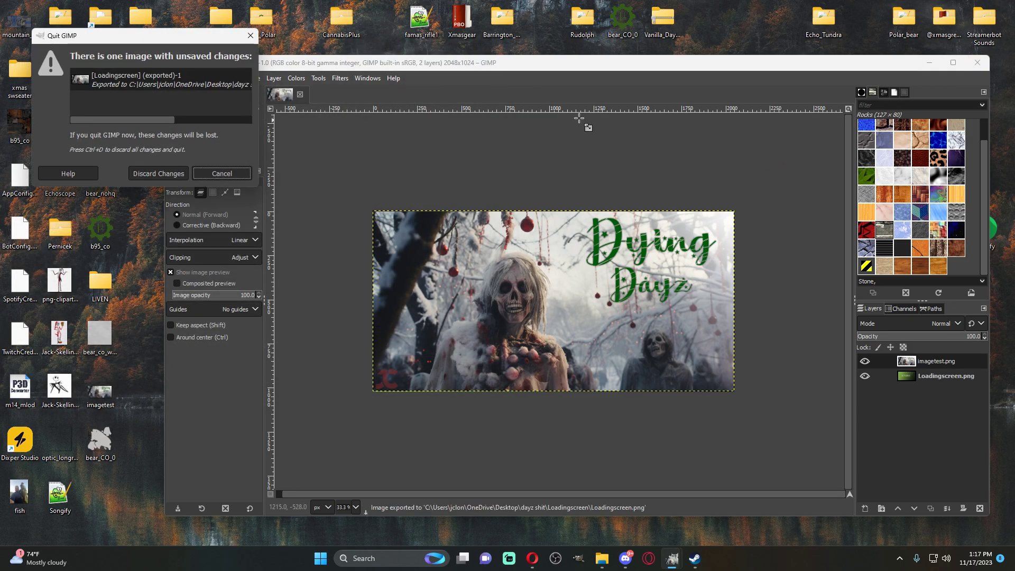
left_click(160, 174)
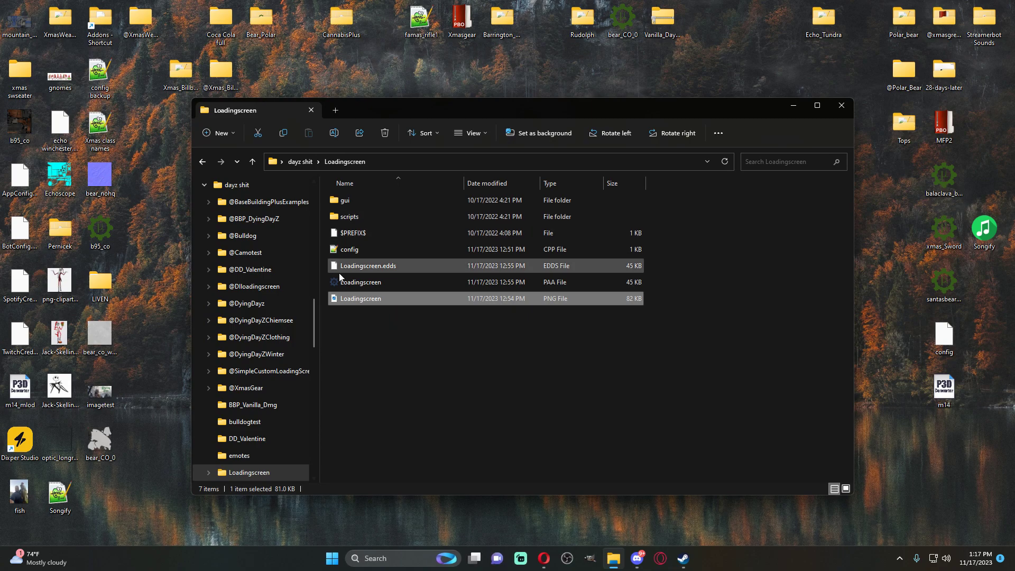
left_click(388, 300)
double_click(388, 300)
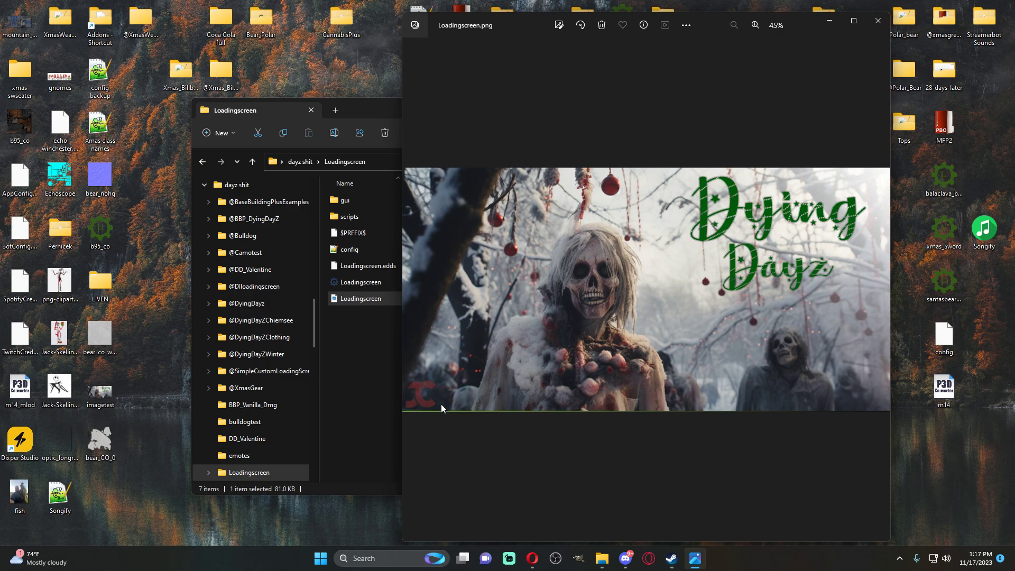
left_click(876, 22)
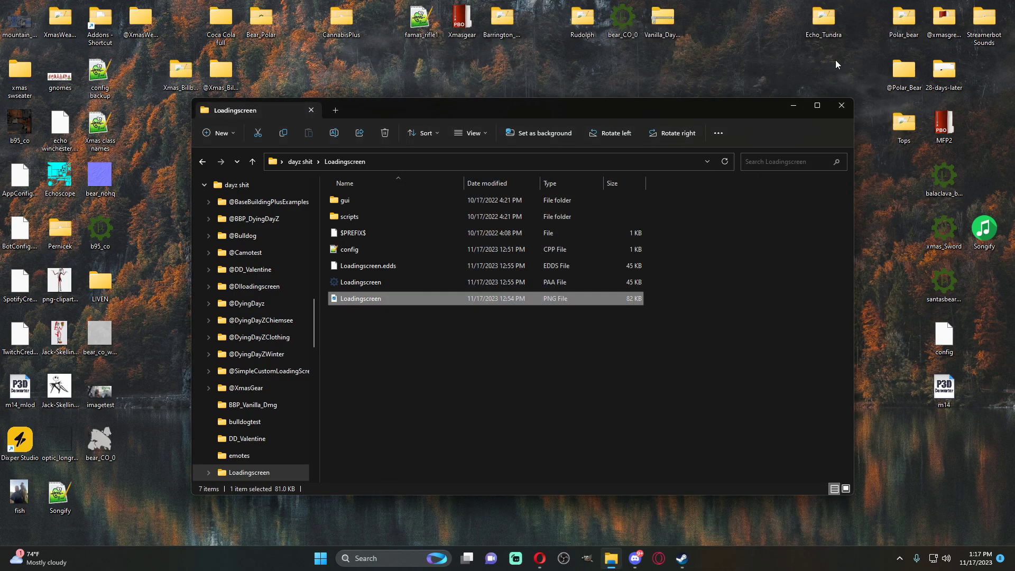
left_click(378, 284)
key("Delete")
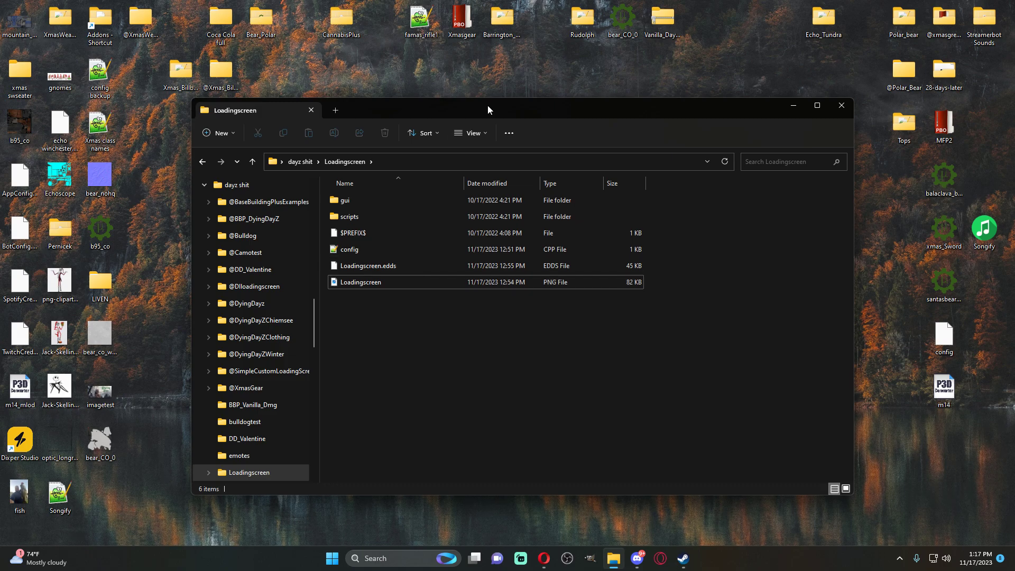
Convert Loadingscreen.png to a PAA with Image To PAA, saving it beside the source.
left_click_drag(488, 106, 501, 104)
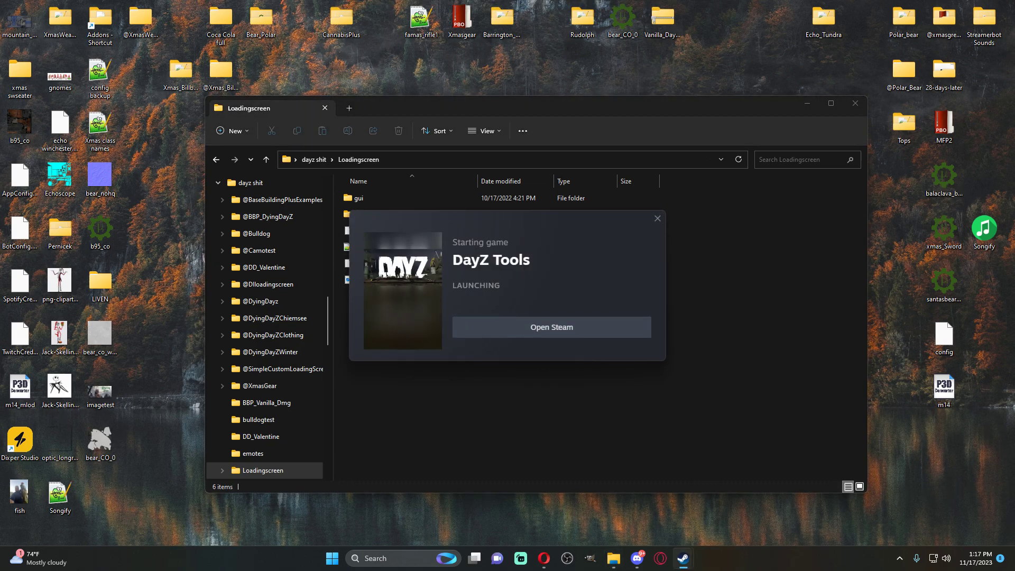
left_click(657, 220)
left_click(120, 180)
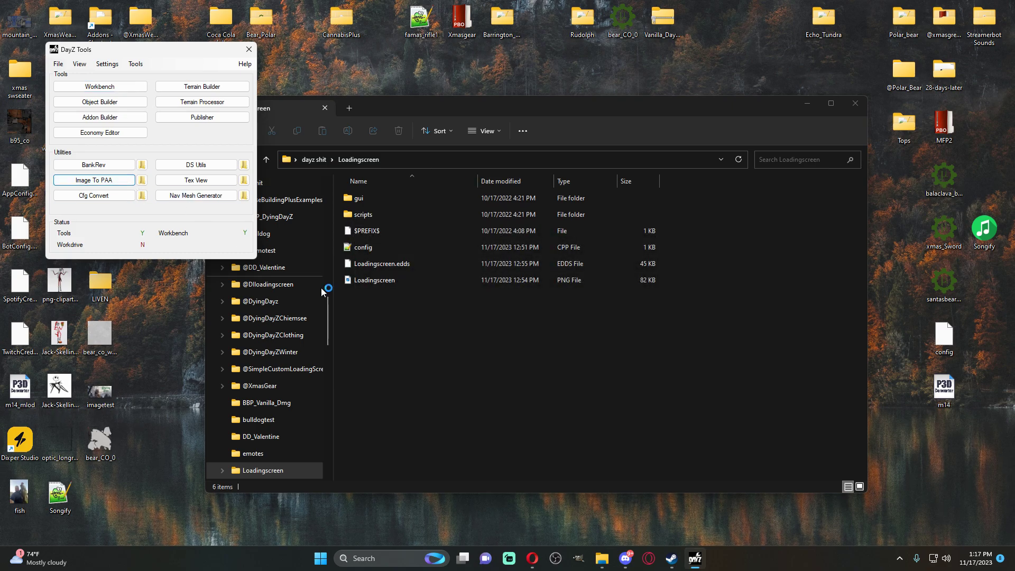
left_click(591, 382)
left_click_drag(373, 283, 133, 204)
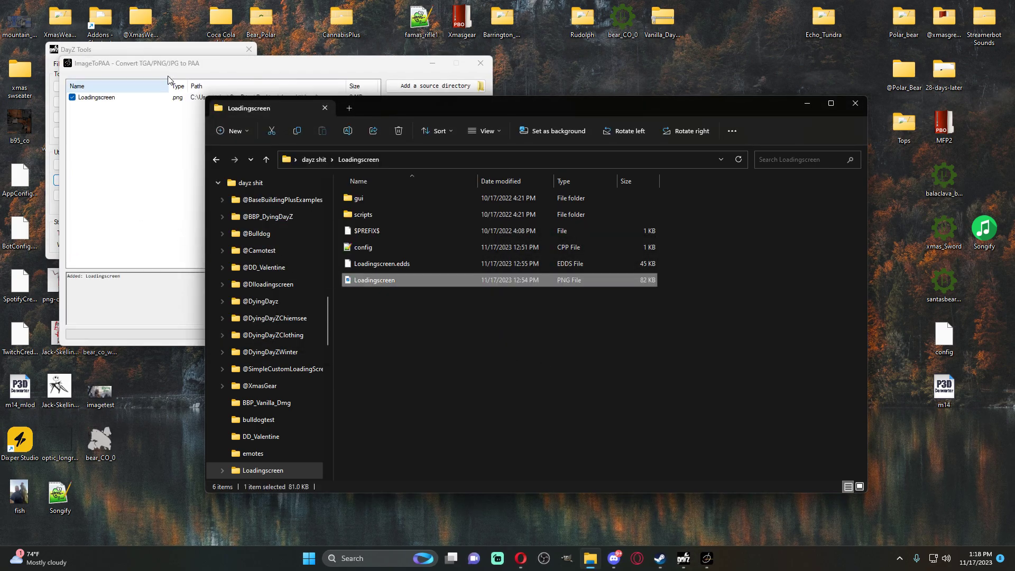
left_click(175, 62)
left_click(435, 302)
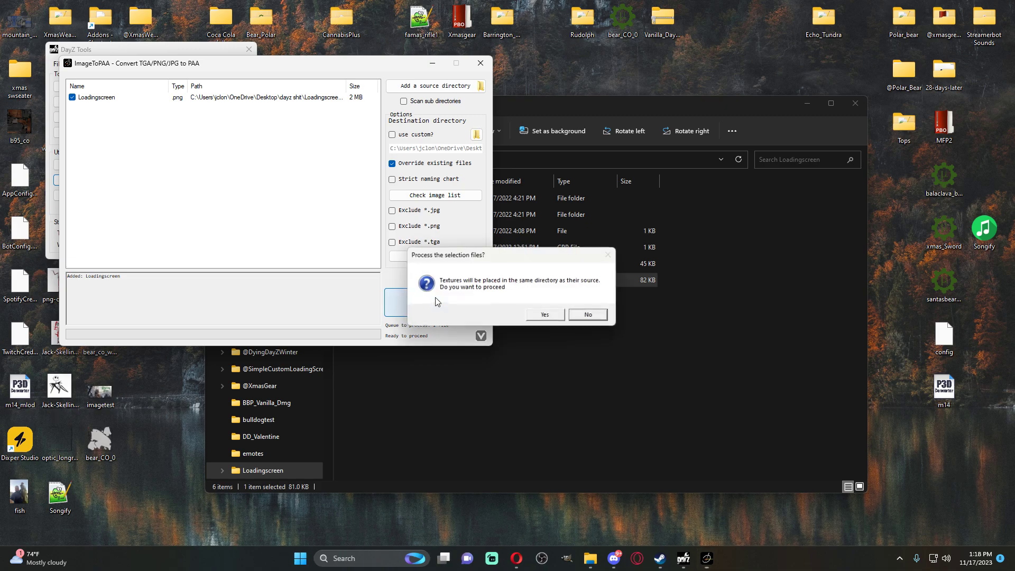
left_click(542, 314)
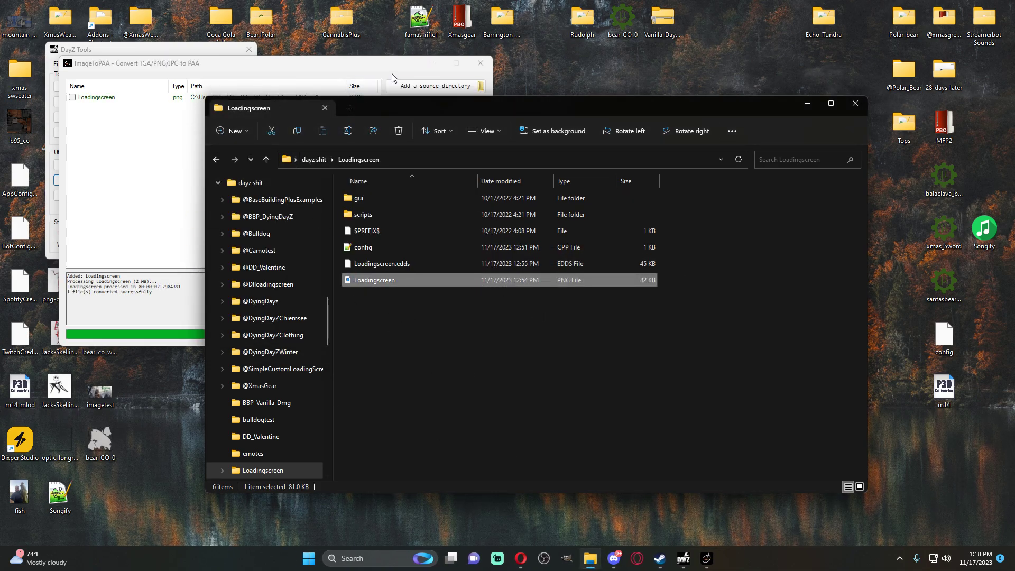
Refresh the folder to show the new 1,016 KB PAA and delete Loadingscreen.edds.
left_click(392, 78)
left_click(673, 111)
left_click(740, 160)
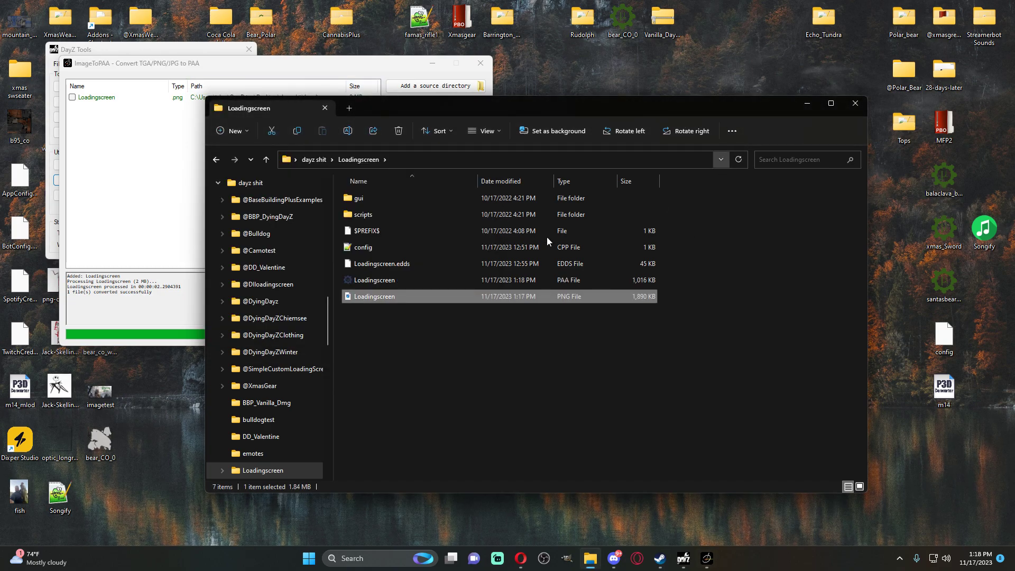
left_click(385, 282)
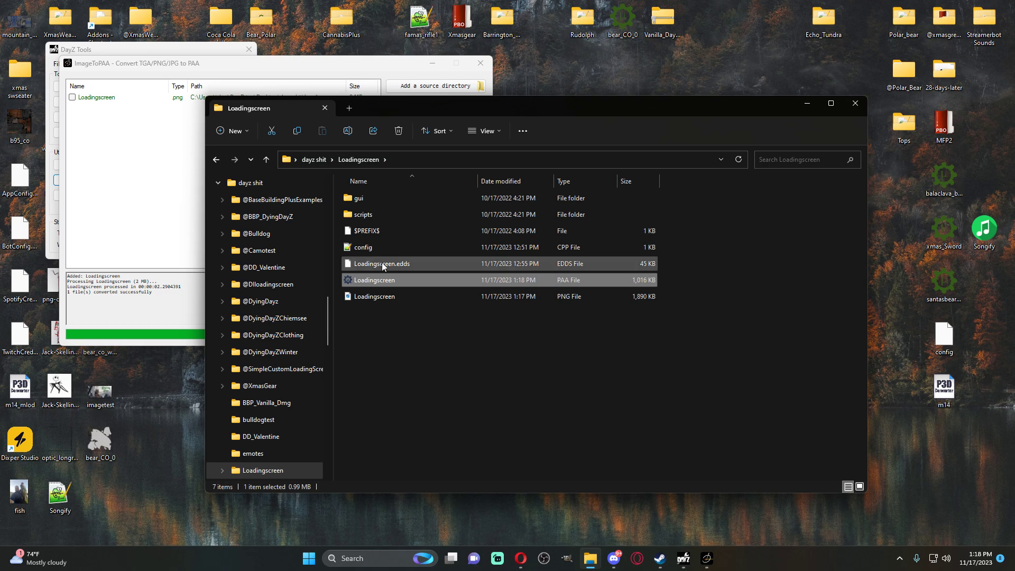
left_click(385, 266)
key("Delete")
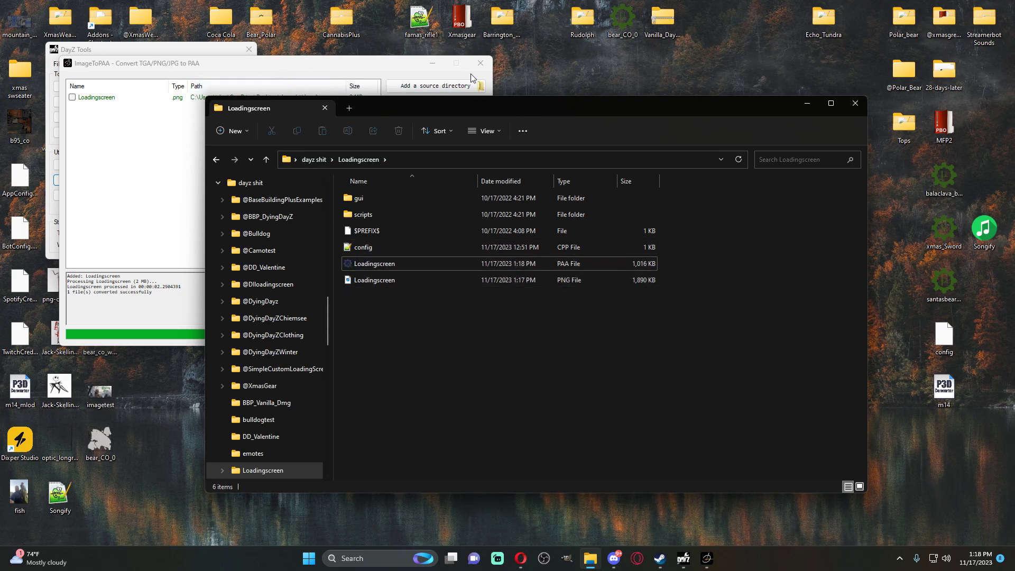
Close the image-to-PAA converter and load the new Loadingscreen PAA into TexView.
left_click(476, 61)
left_click(194, 180)
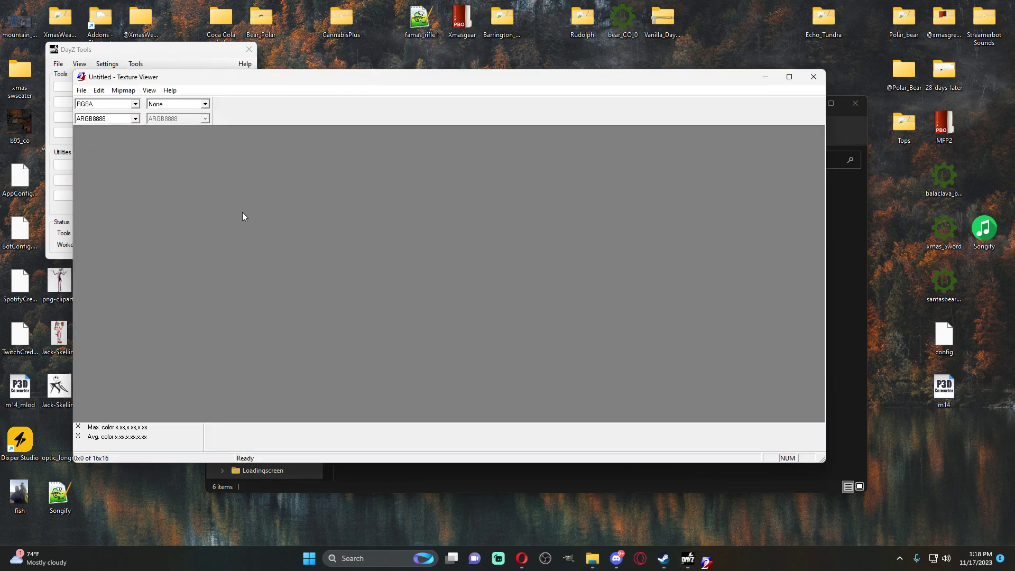
left_click(686, 483)
left_click_drag(370, 264, 166, 245)
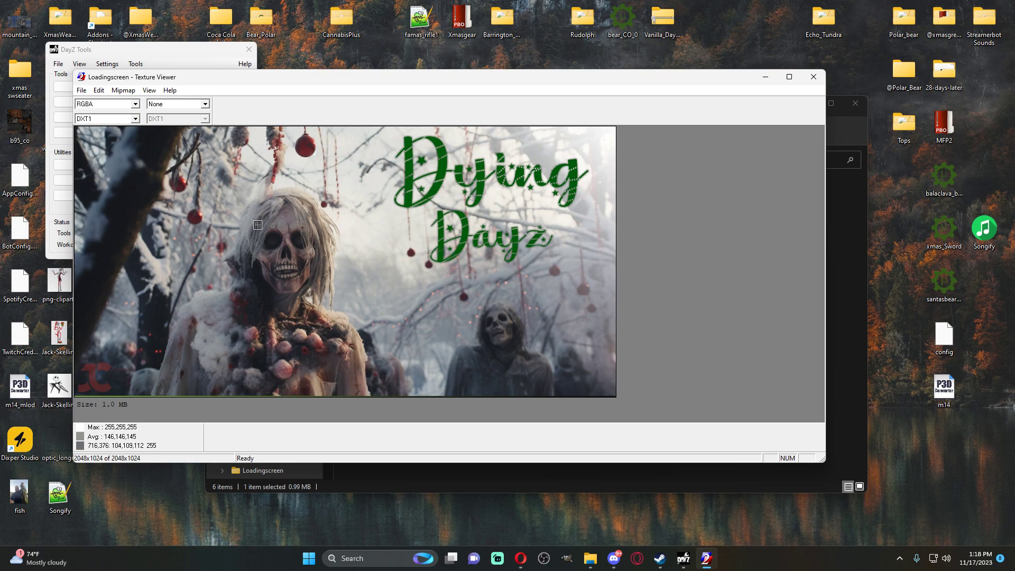
Save the texture as Loadingscreen.edds, close TexView, and refresh the mod folder.
left_click(82, 90)
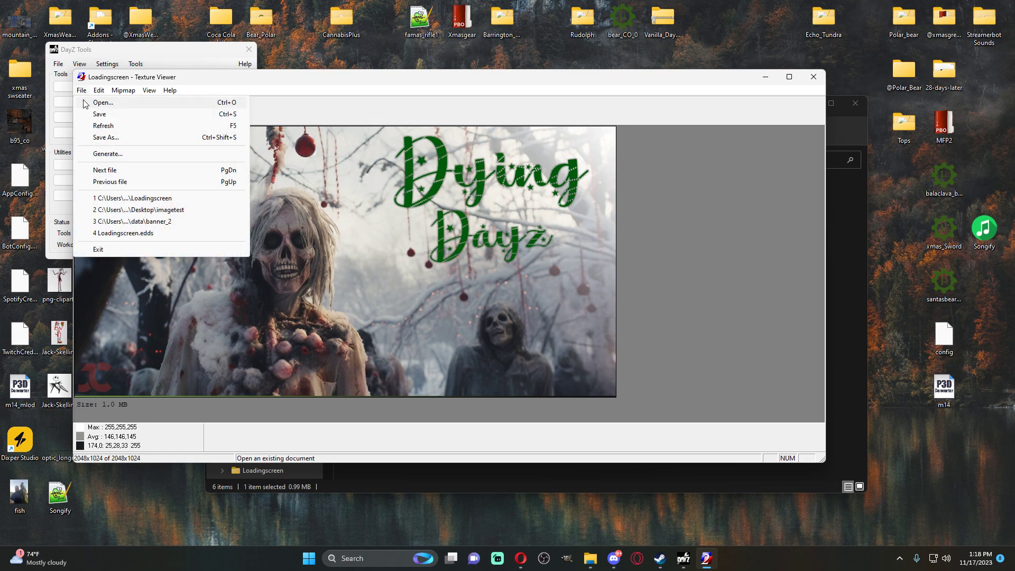
left_click(131, 138)
left_click(529, 366)
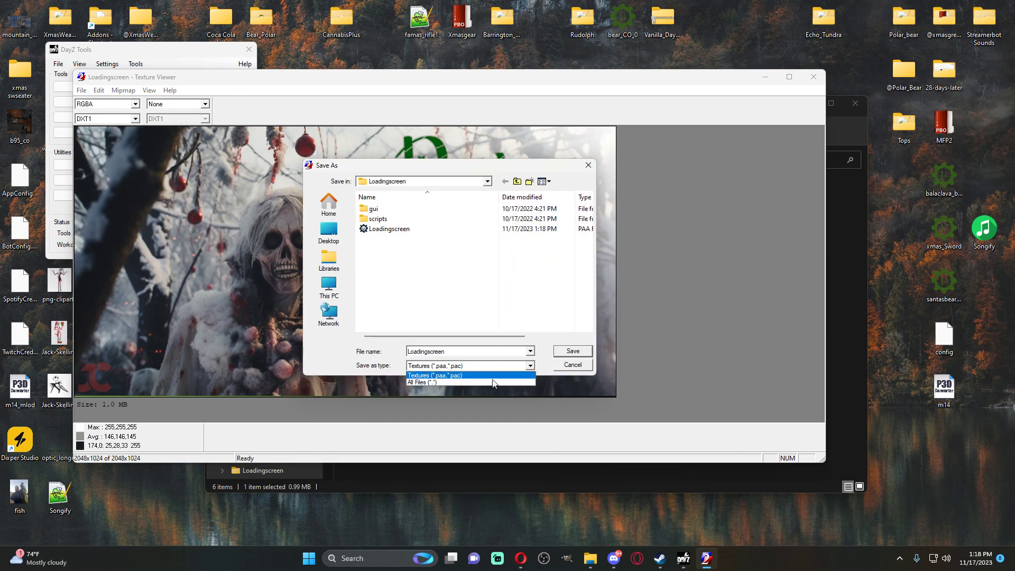
left_click(459, 381)
left_click(457, 351)
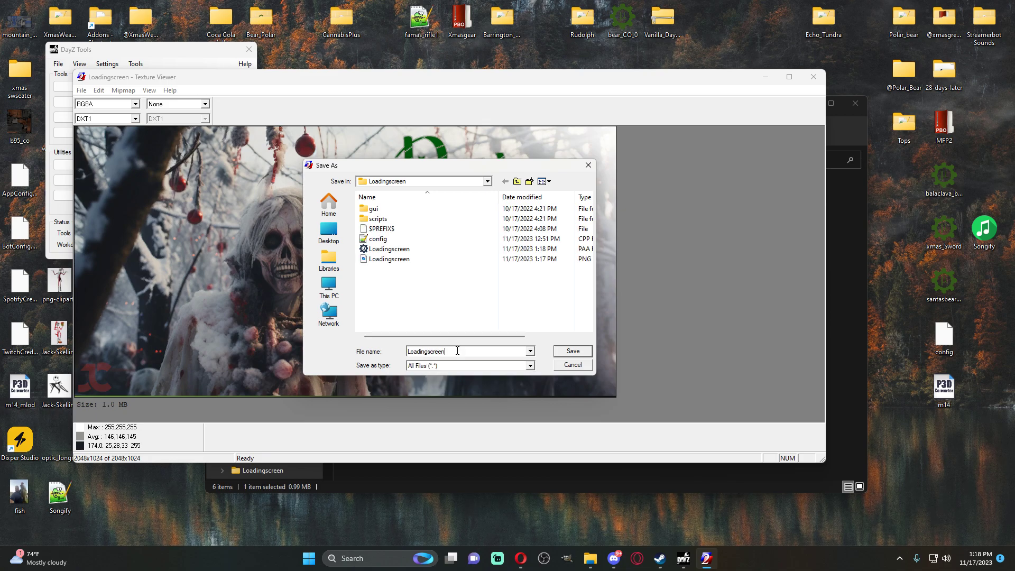
type(".ed")
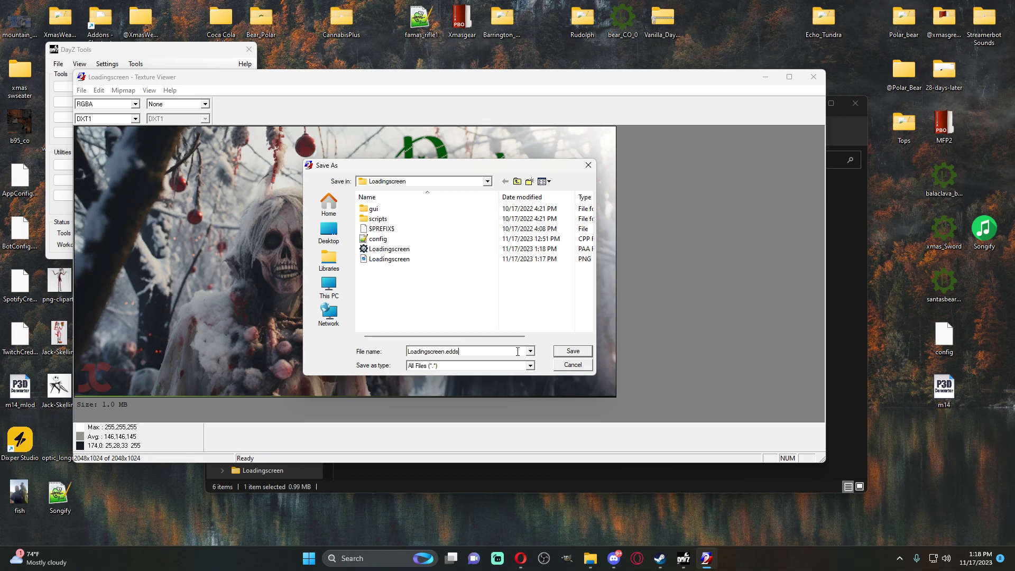
type("ds")
left_click(584, 353)
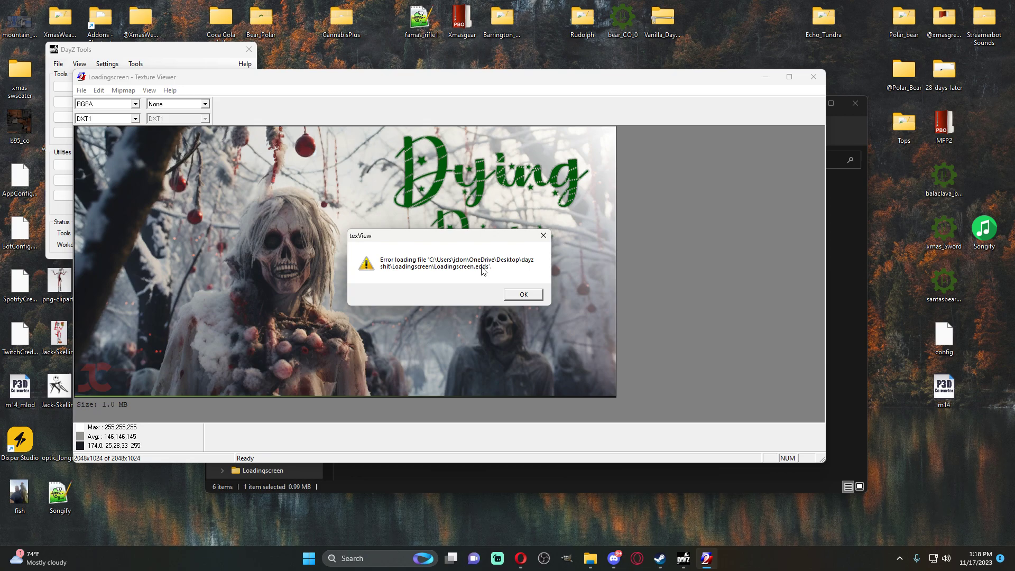
left_click(523, 295)
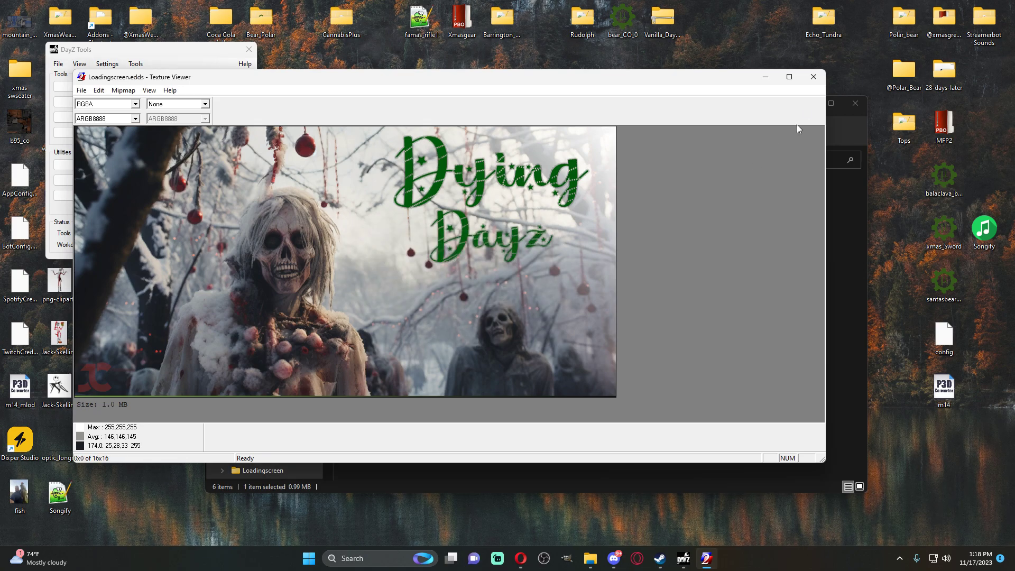
left_click(812, 79)
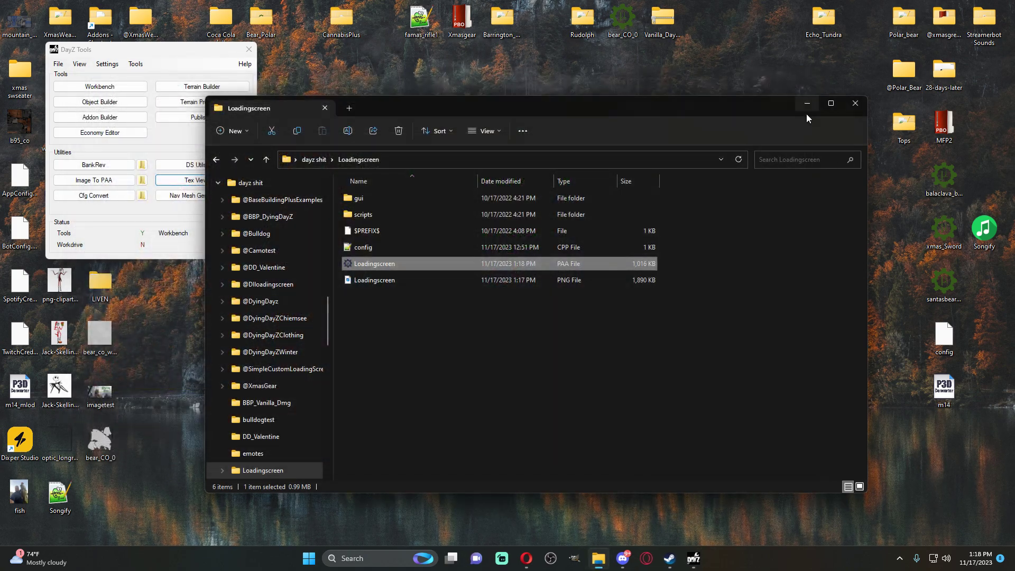
left_click(739, 159)
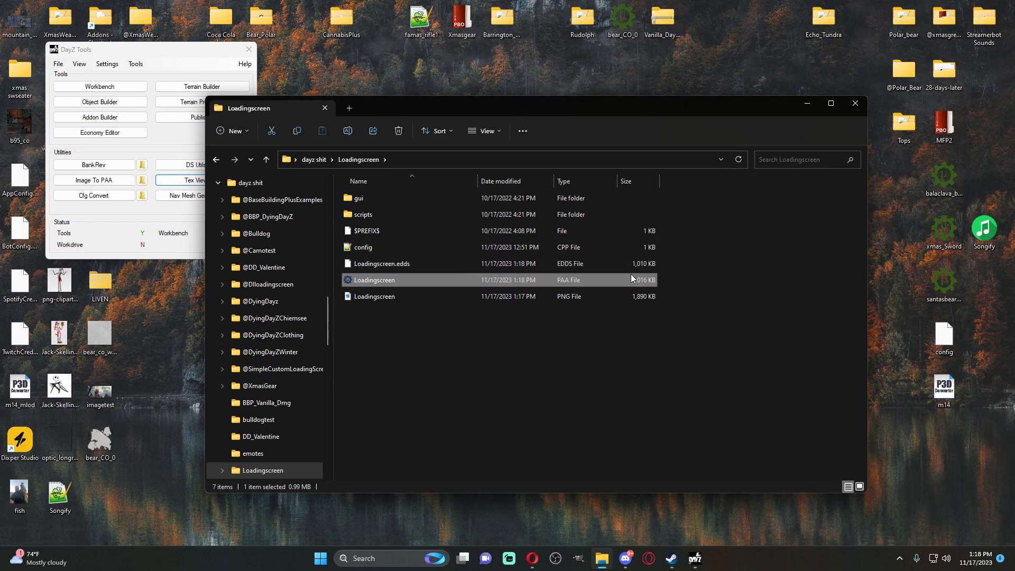
double_click(386, 252)
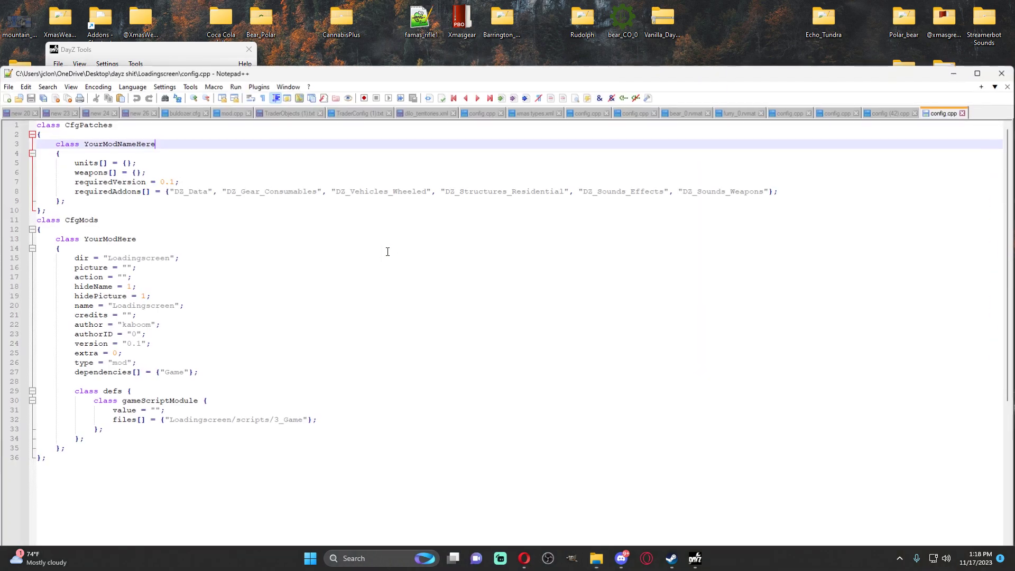
left_click_drag(84, 143, 159, 144)
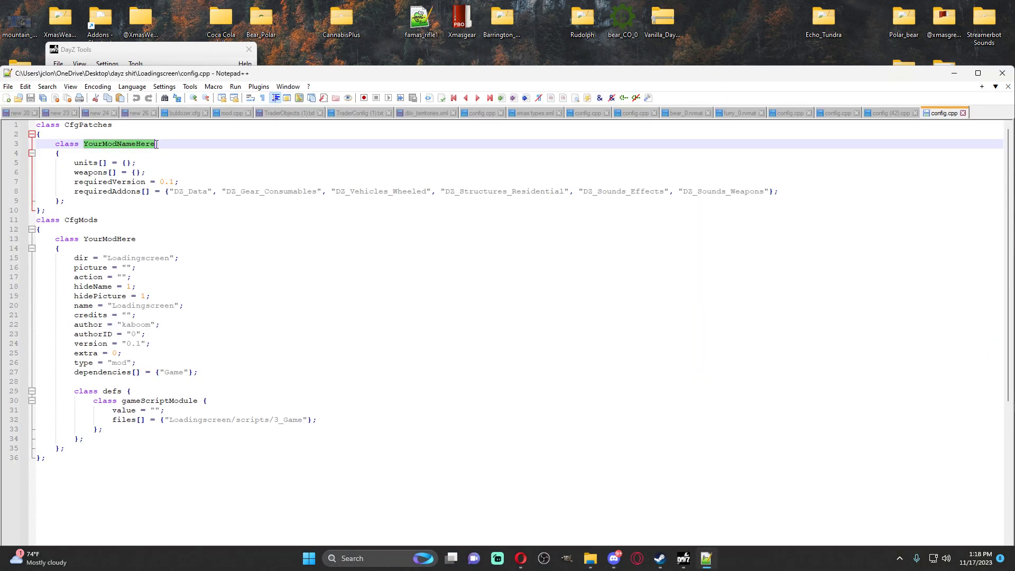
left_click(119, 144)
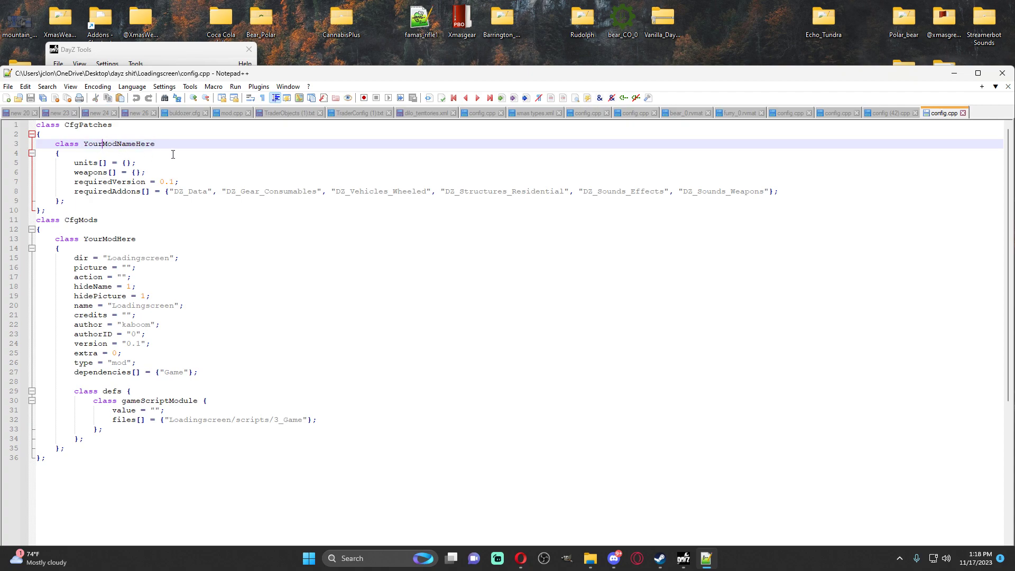
type("_")
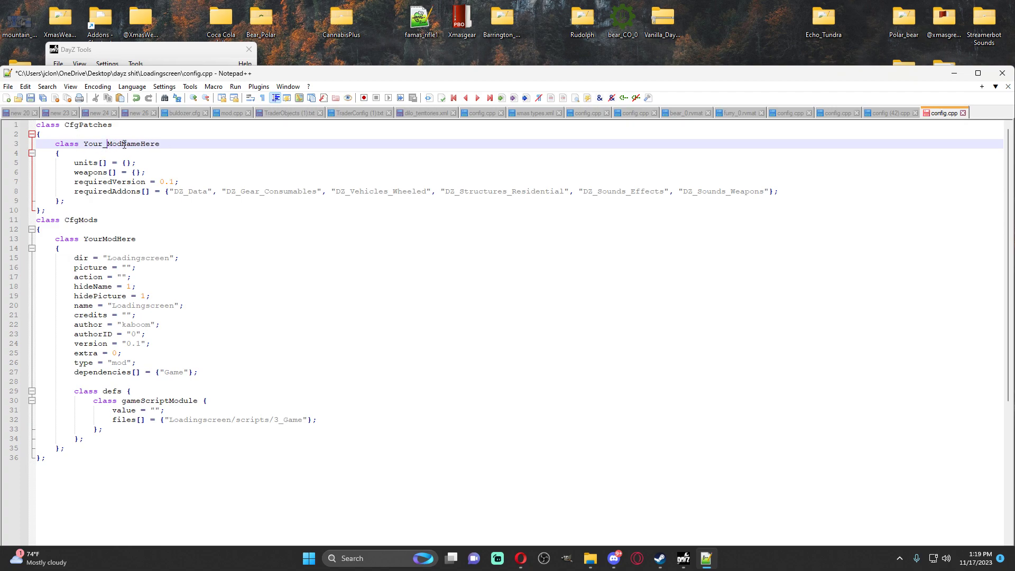
key("BackSpace")
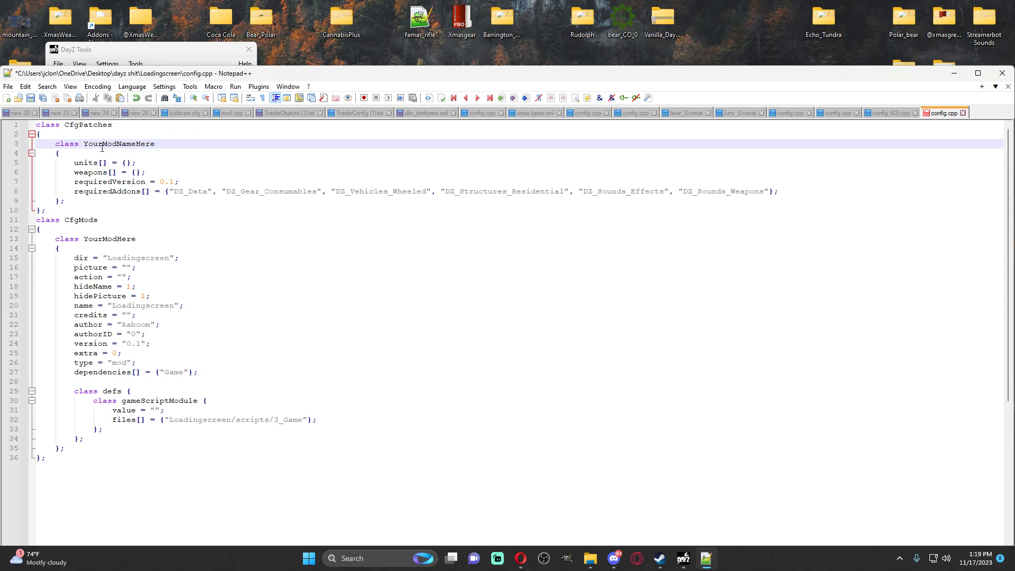
left_click(1002, 73)
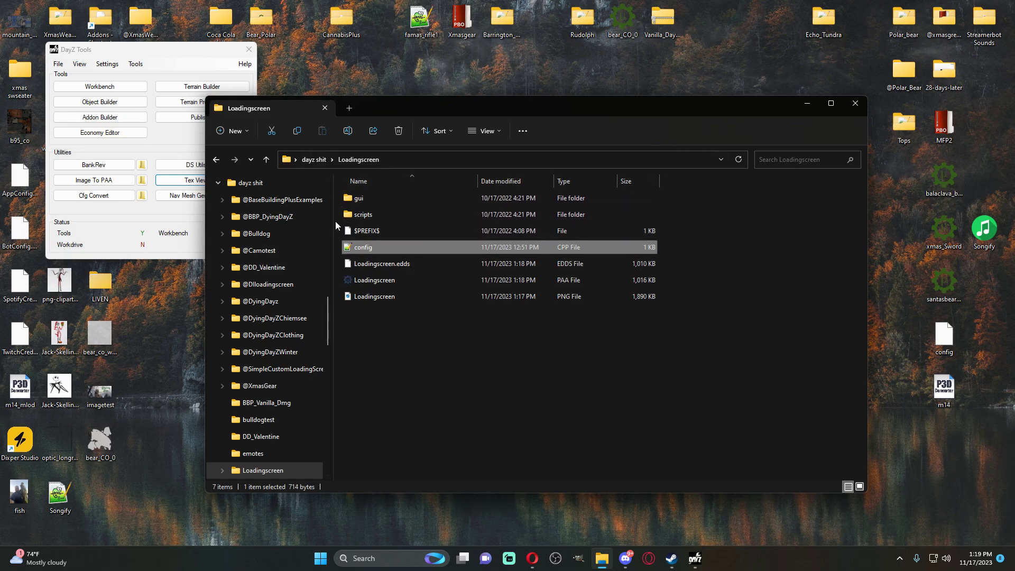
left_click(153, 152)
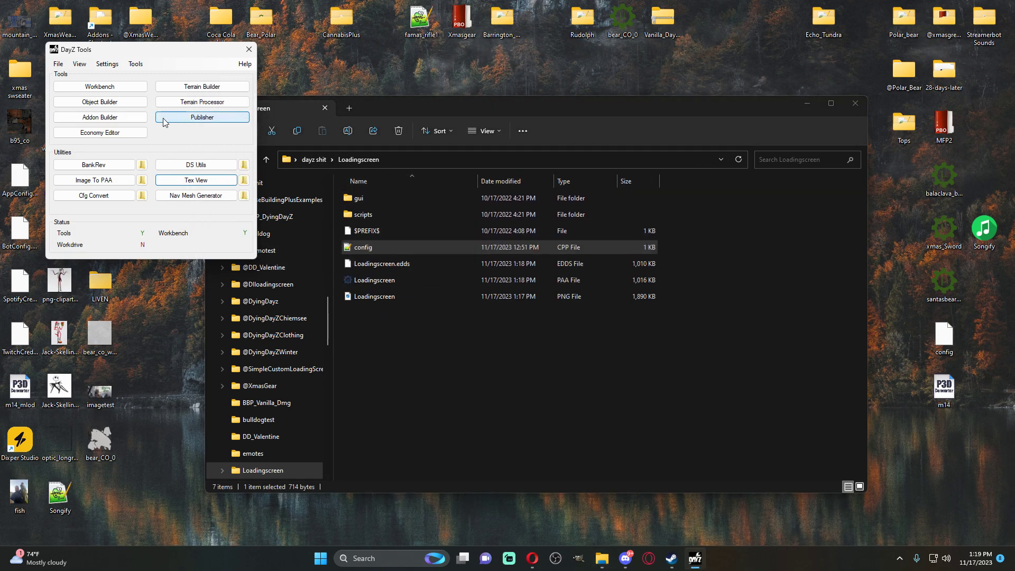
left_click(95, 120)
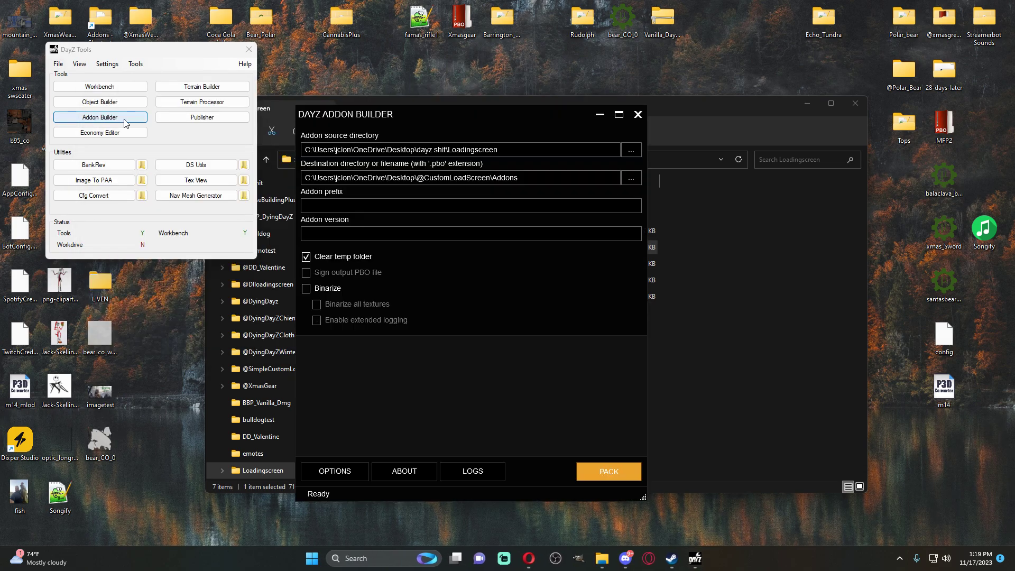
left_click_drag(654, 113, 649, 235)
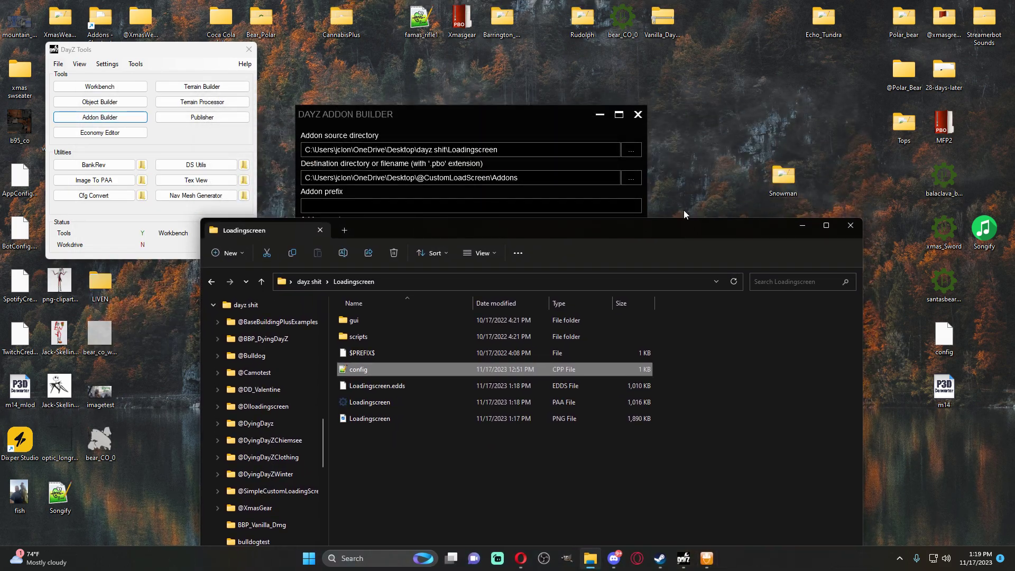
left_click(614, 198)
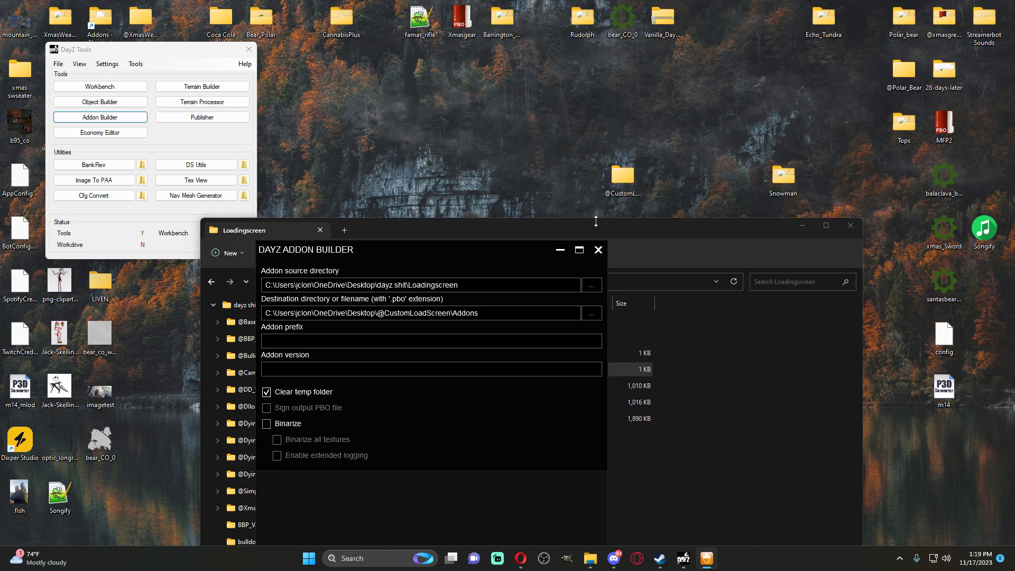
double_click(617, 176)
left_click(389, 103)
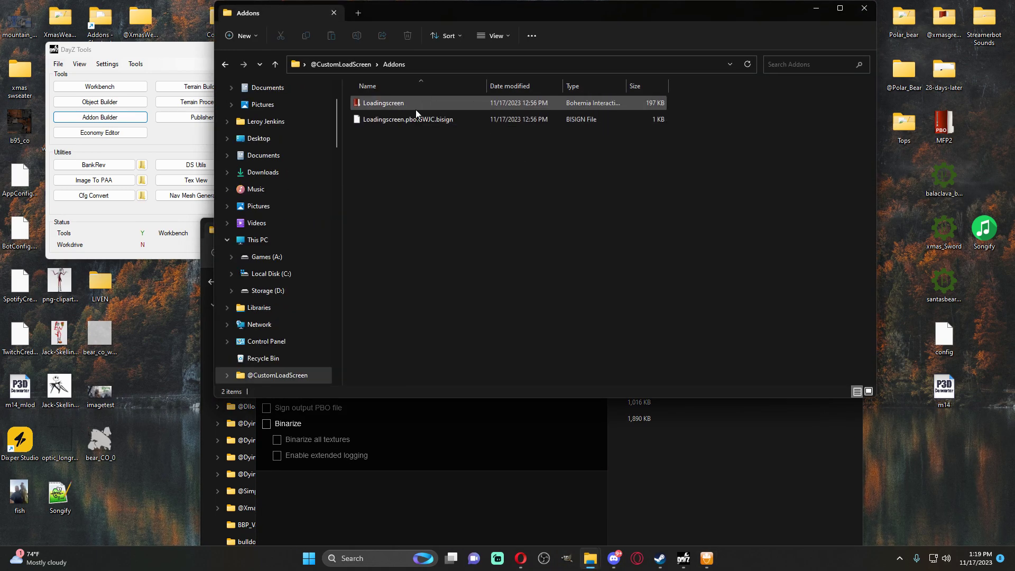
left_click(863, 8)
left_click_drag(665, 232, 664, 124)
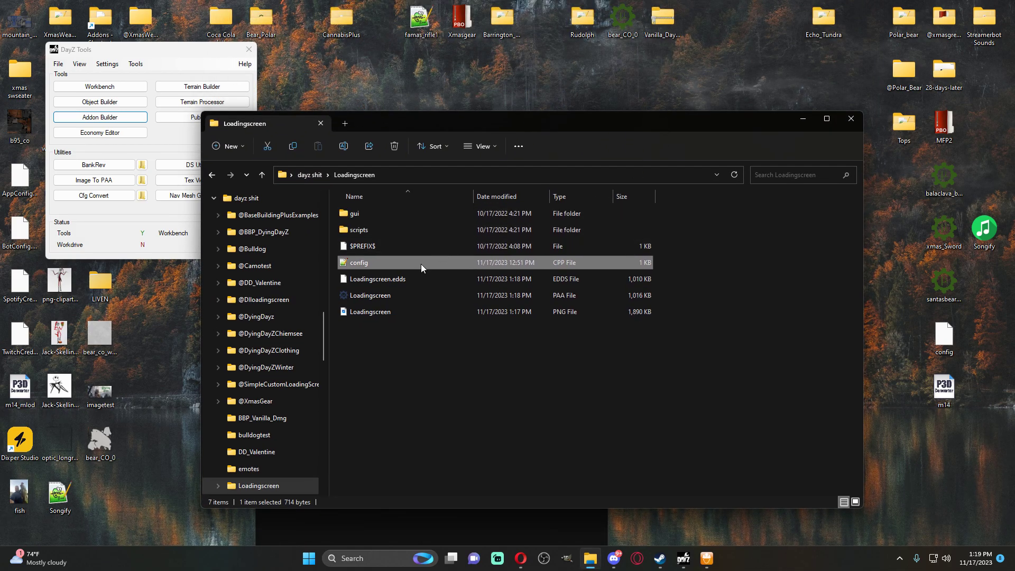
Reopen Addon Builder and browse the destination tree into Games (A:) SteamLibrary.
left_click(183, 77)
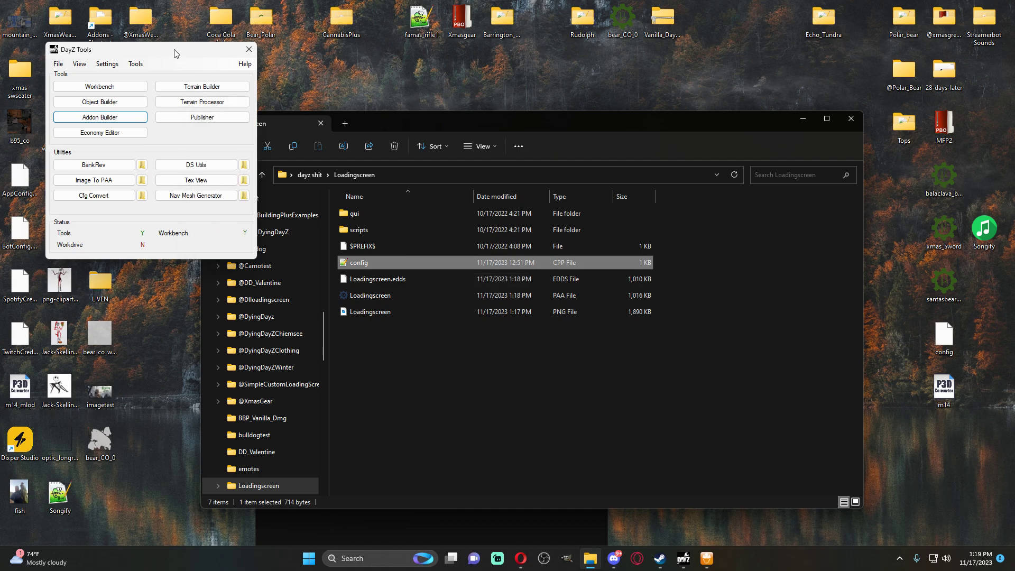
left_click(97, 118)
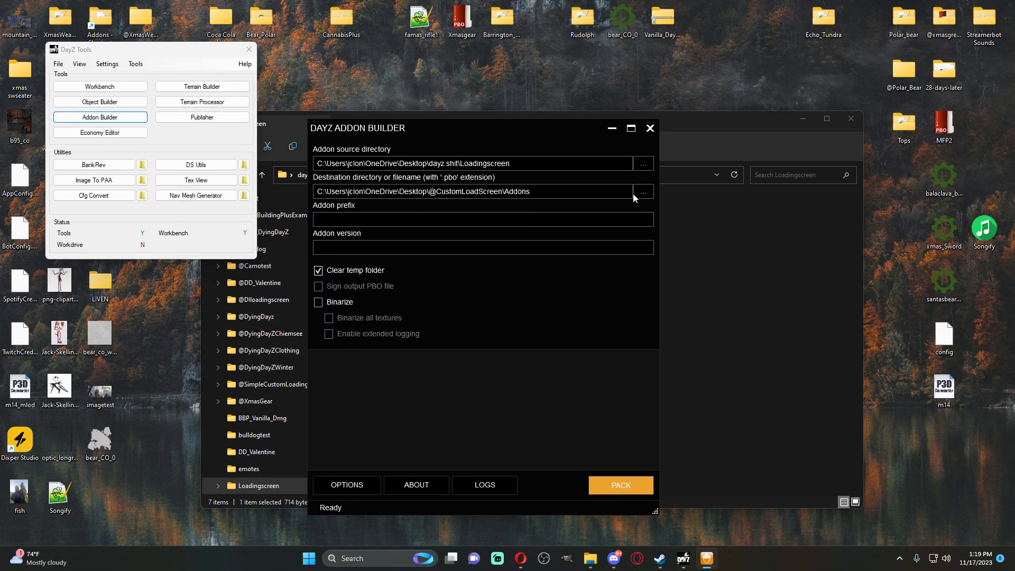
left_click(641, 193)
left_click(445, 270)
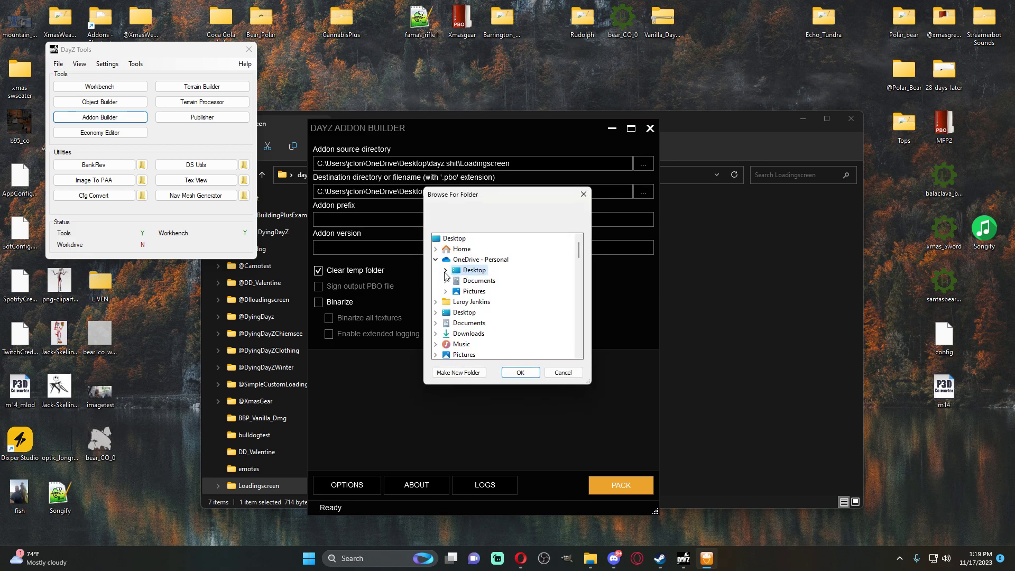
scroll(437, 312, "down", 2)
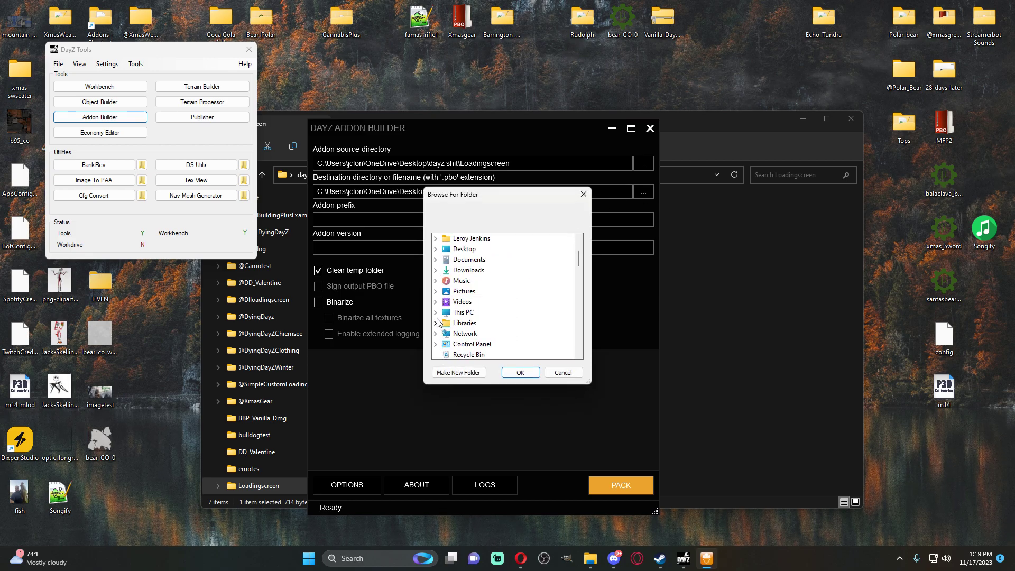
left_click(435, 313)
left_click(446, 323)
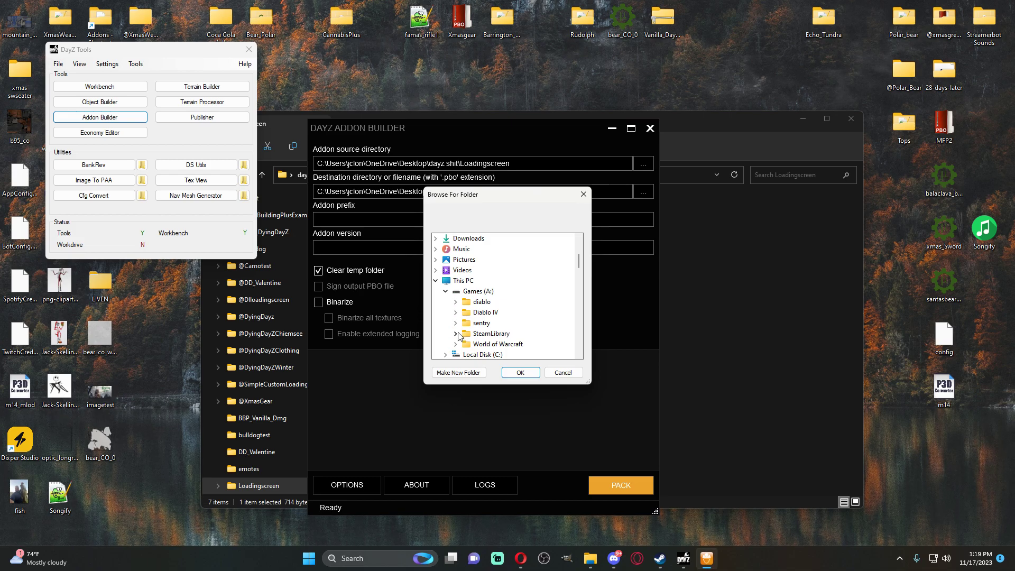
left_click(456, 334)
scroll(465, 321, "down", 1)
scroll(464, 317, "up", 1)
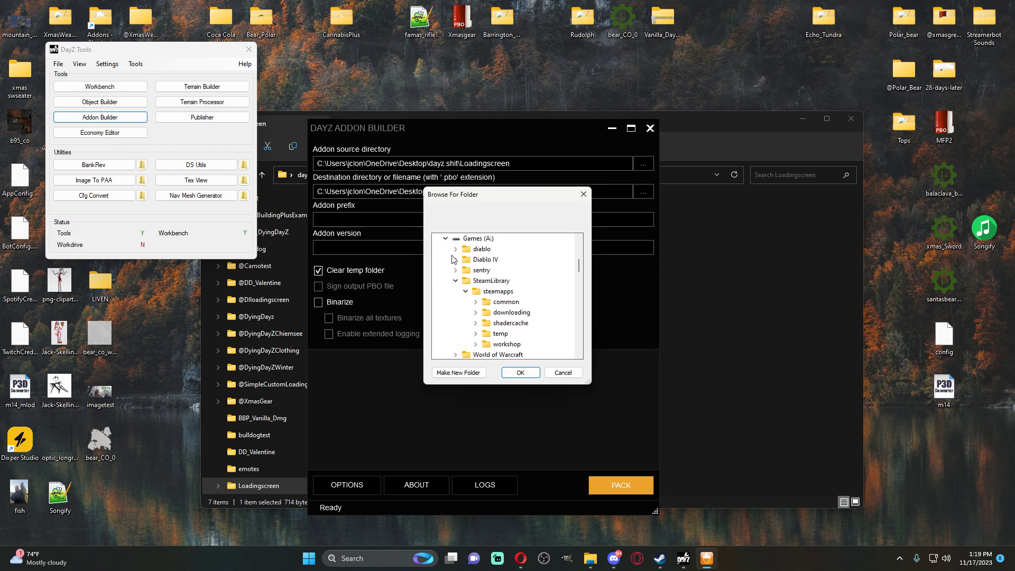
scroll(459, 297, "down", 2)
scroll(456, 299, "up", 1)
left_click(476, 270)
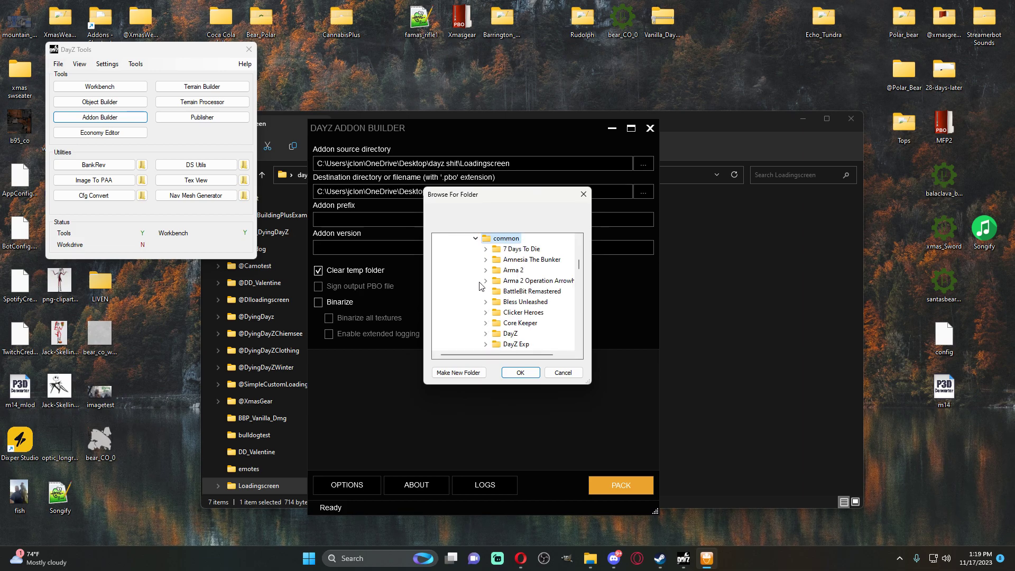
left_click(485, 333)
scroll(481, 299, "down", 1)
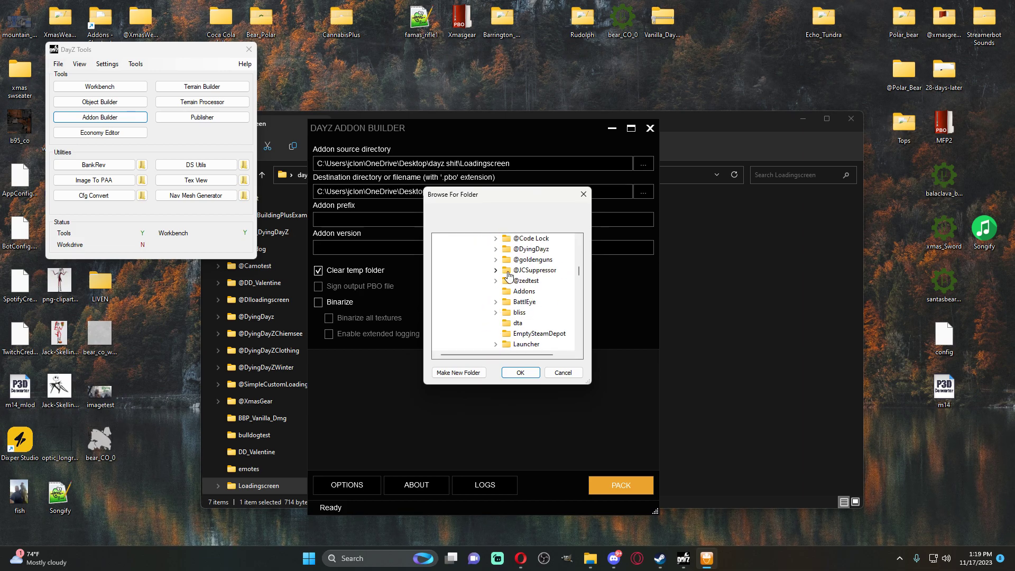
double_click(516, 261)
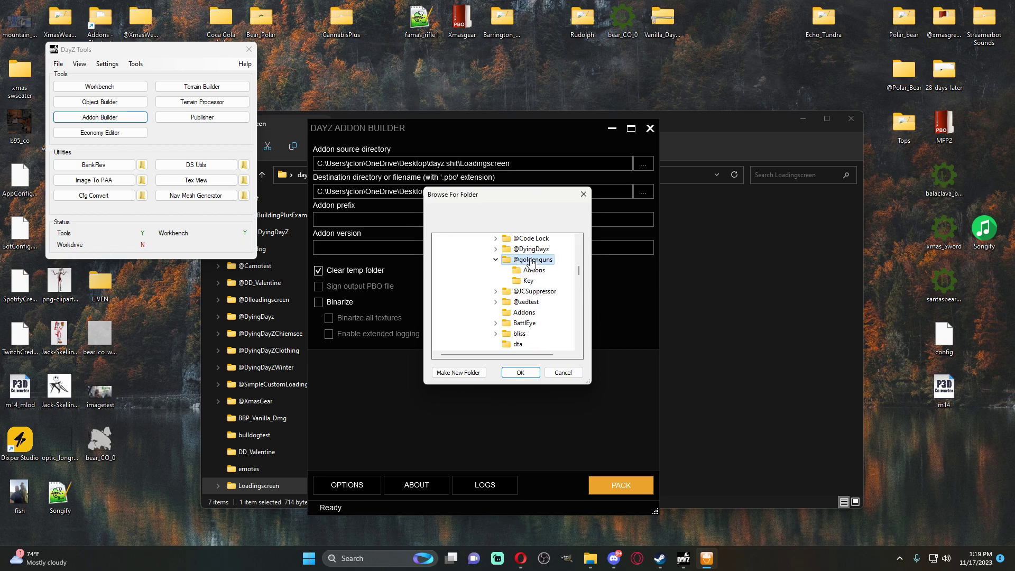
left_click(528, 270)
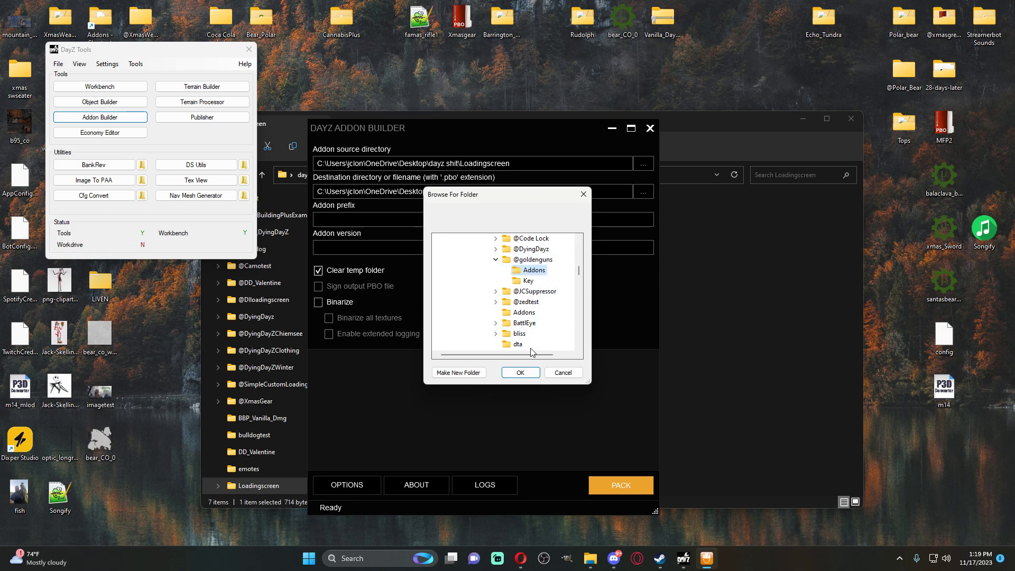
left_click(520, 373)
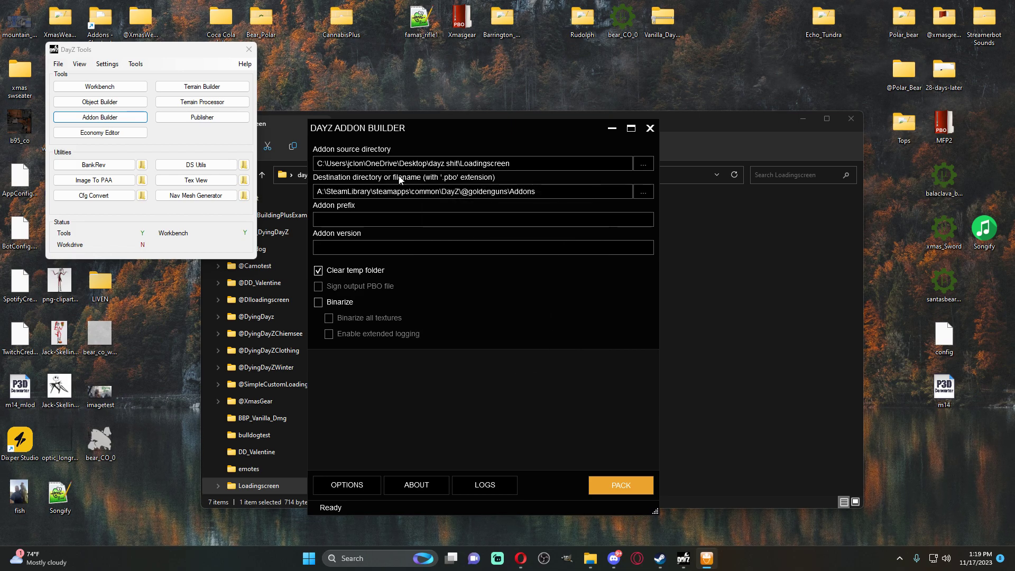
Pack Loadingscreen.pbo, overwriting the existing copy, and close Addon Builder.
left_click(621, 485)
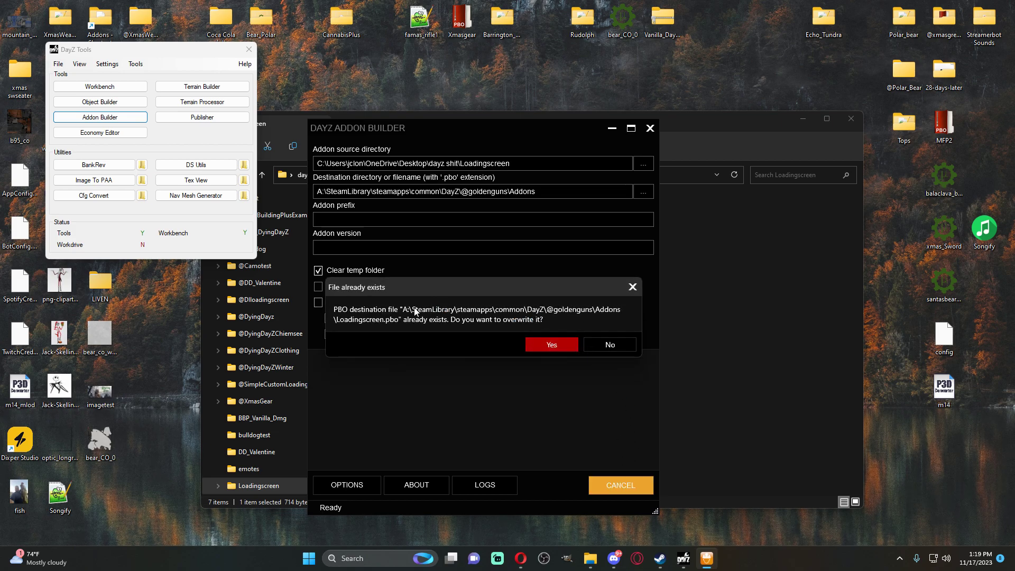
left_click(554, 341)
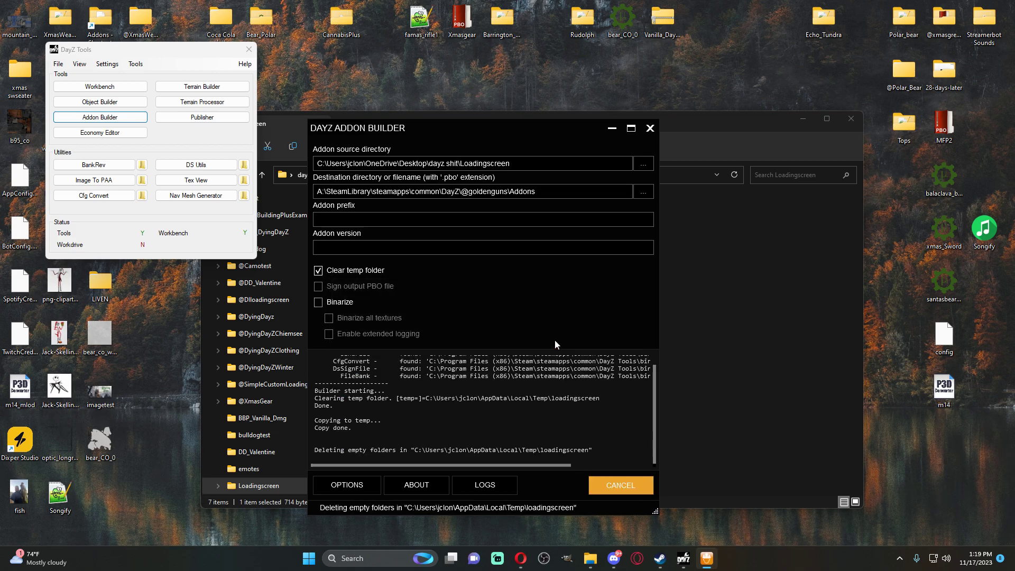
left_click(605, 342)
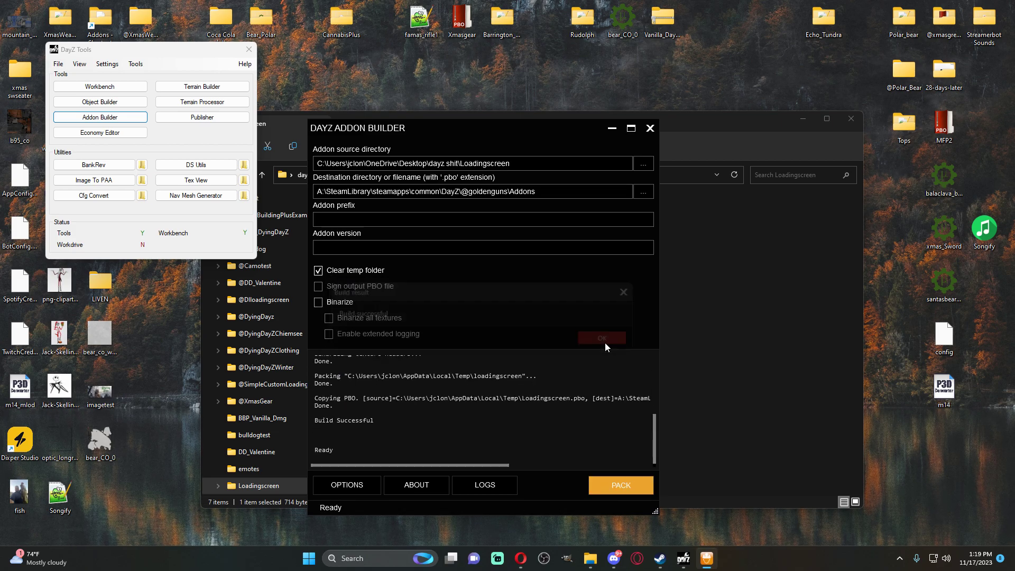
left_click(650, 129)
Close the Loadingscreen folder and the running DayZ game, then bring DayZ forward.
left_click(849, 119)
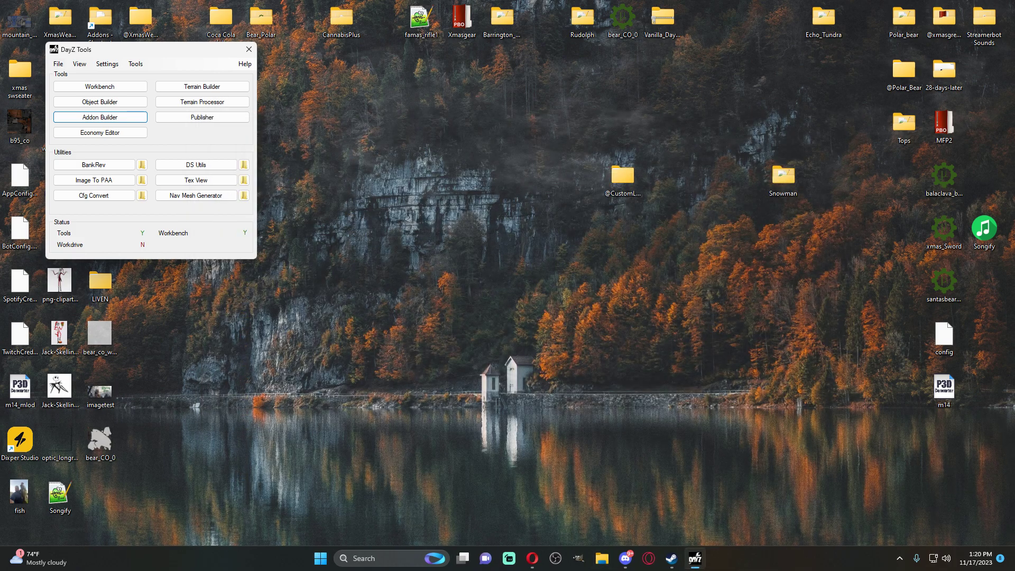
left_click(212, 261)
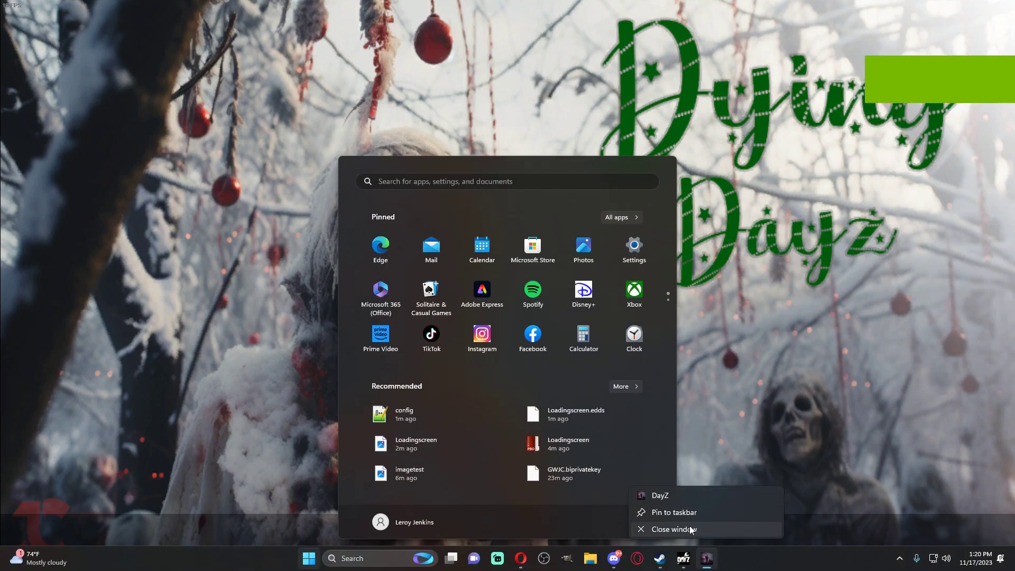
left_click(689, 526)
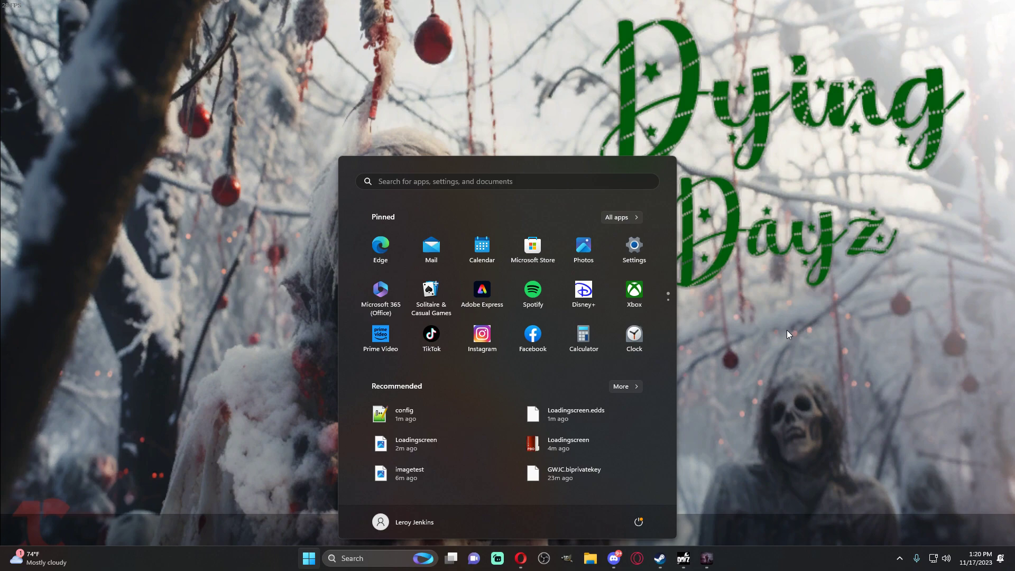
left_click(705, 566)
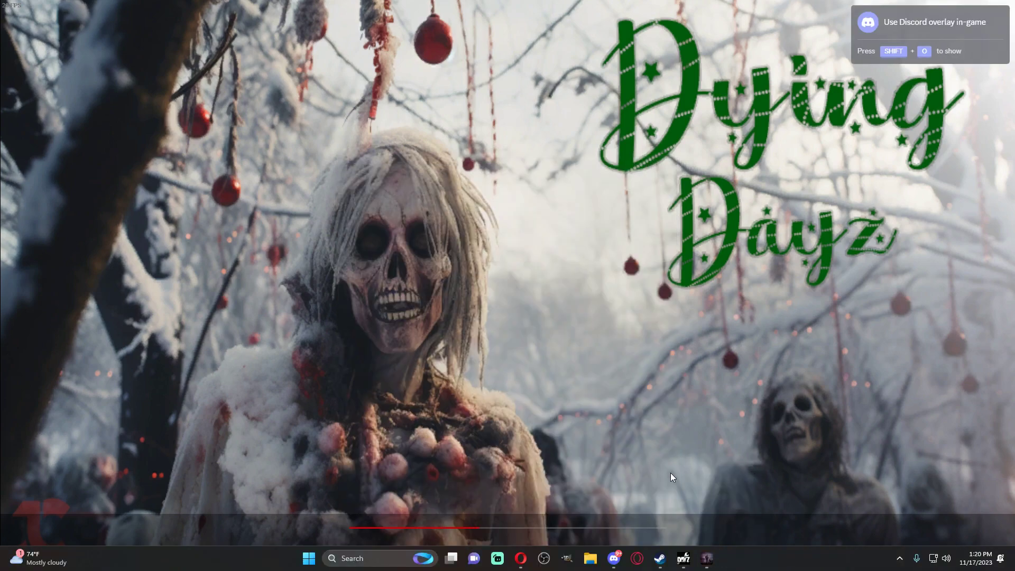
mouse_move(715, 546)
mouse_move(751, 475)
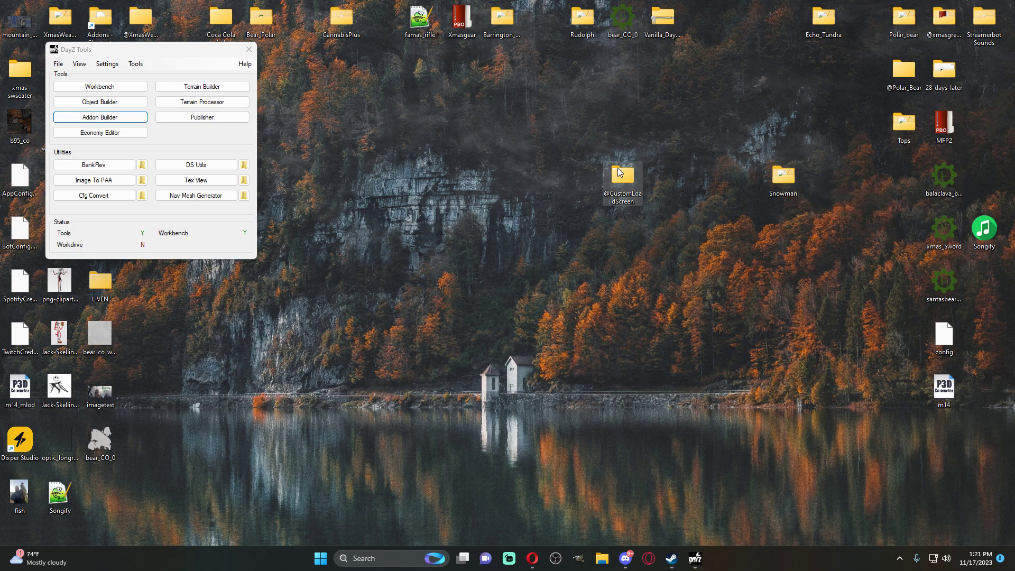
Open the 'dayz shit' mod projects folder from the desktop.
mouse_move(618, 167)
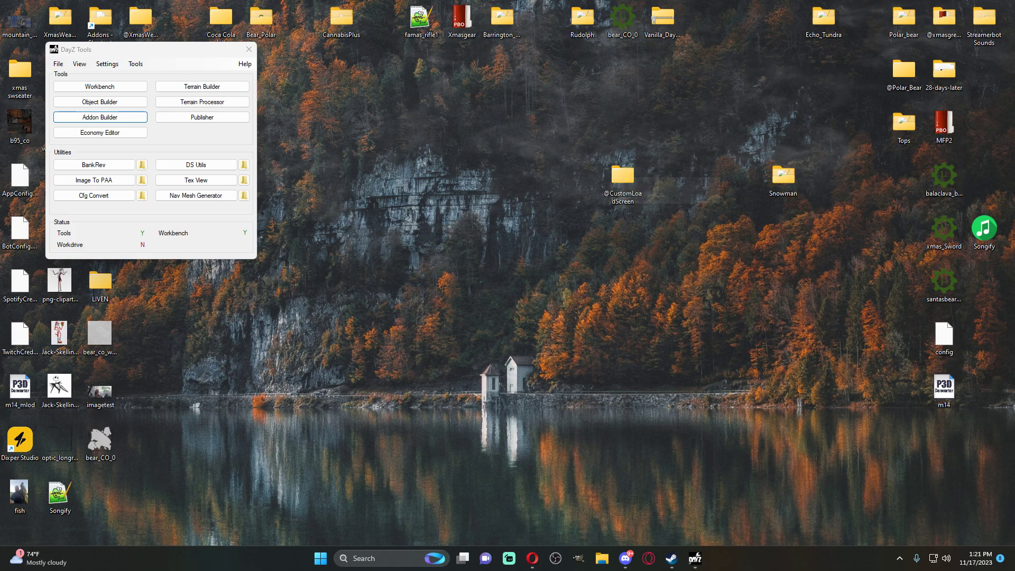
double_click(622, 178)
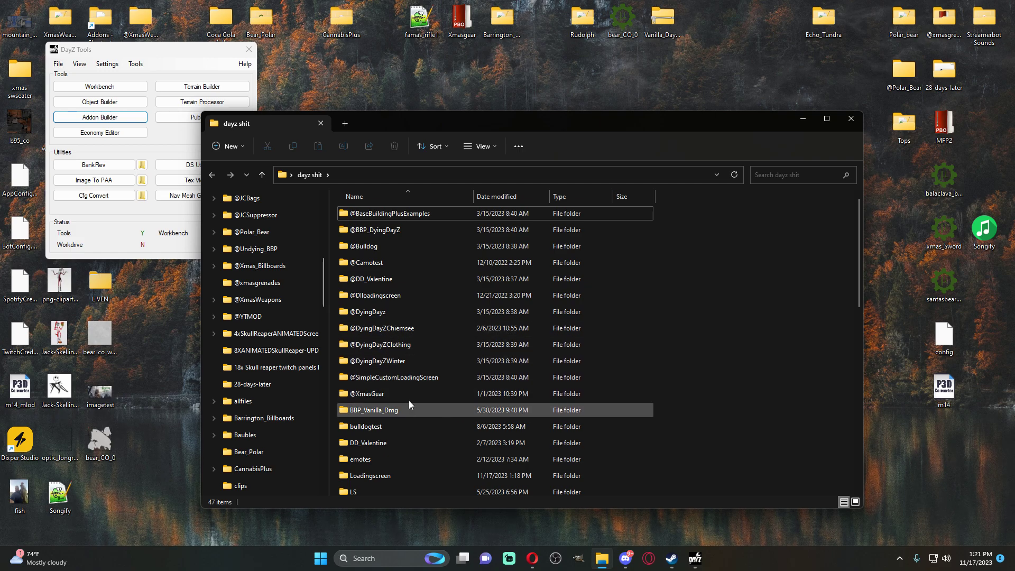
left_click(418, 312)
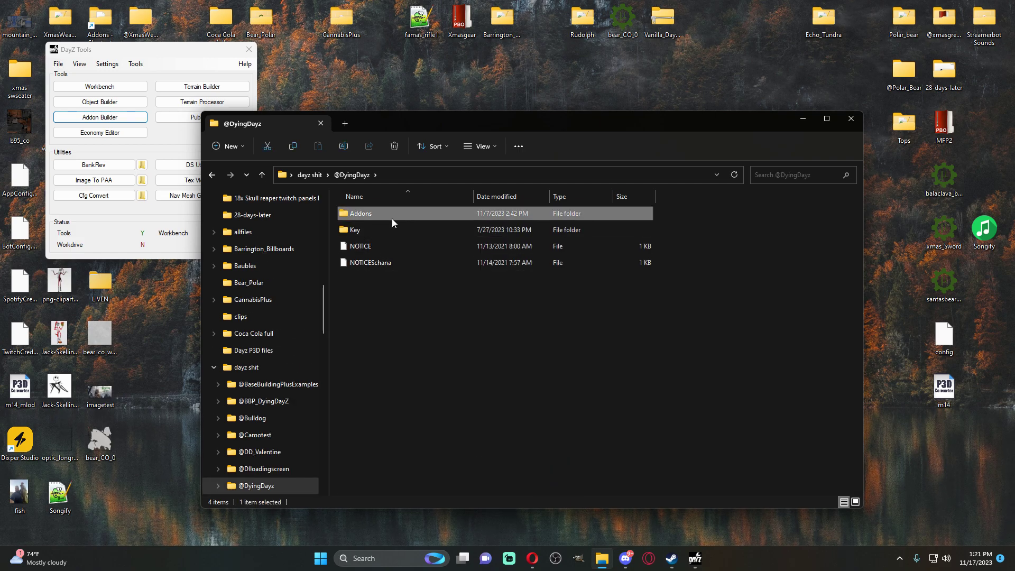
double_click(392, 218)
scroll(449, 317, "down", 5)
scroll(449, 306, "down", 19)
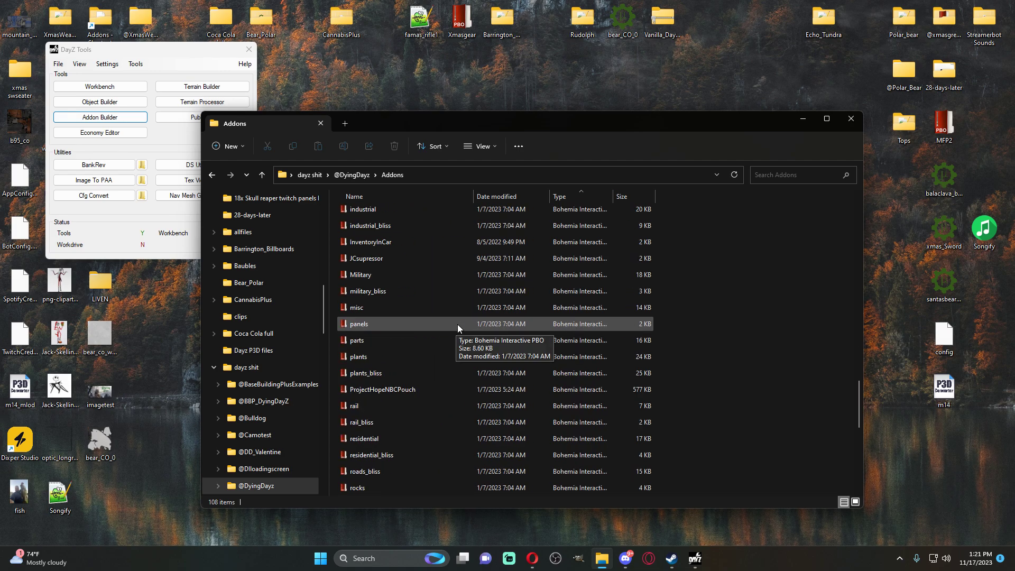
left_click_drag(557, 119, 667, 215)
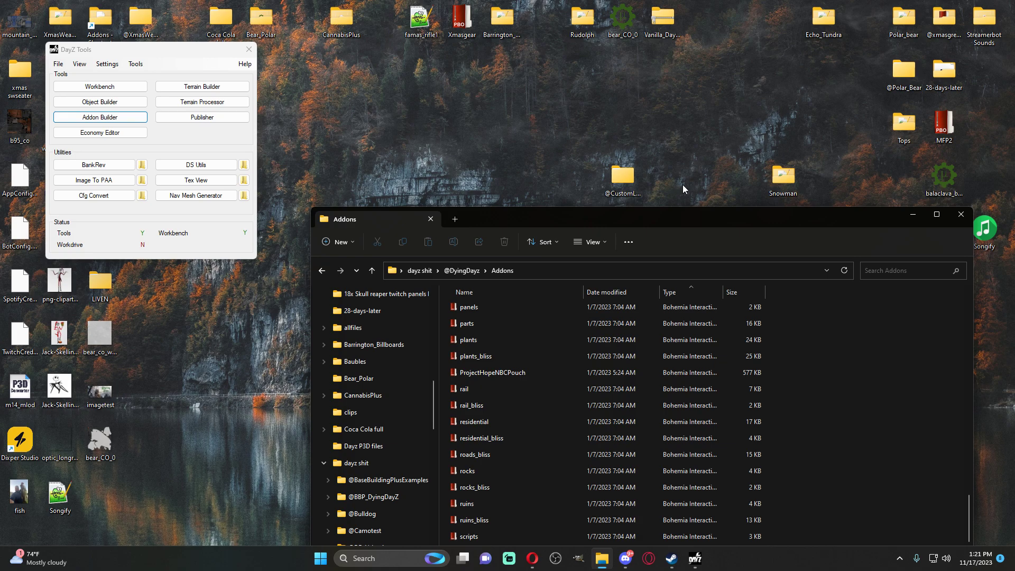
double_click(630, 179)
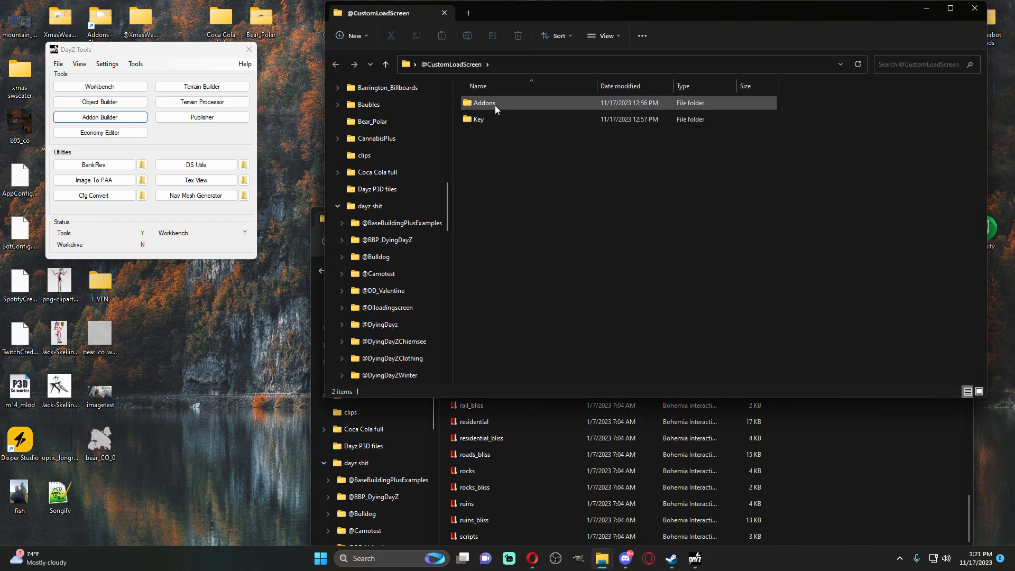
double_click(495, 105)
left_click_drag(493, 108, 822, 454)
left_click(848, 468)
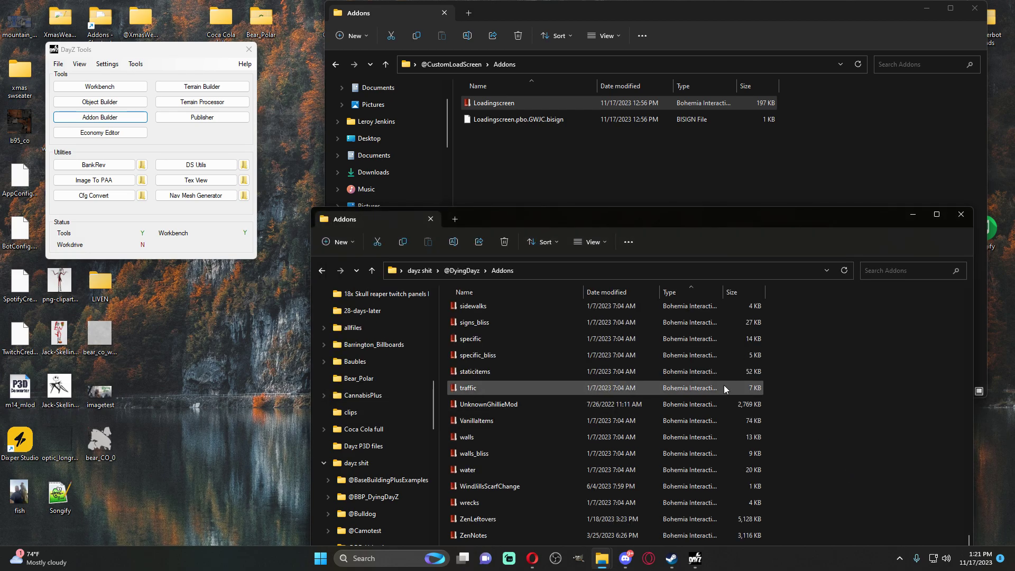
left_click_drag(618, 219, 554, 106)
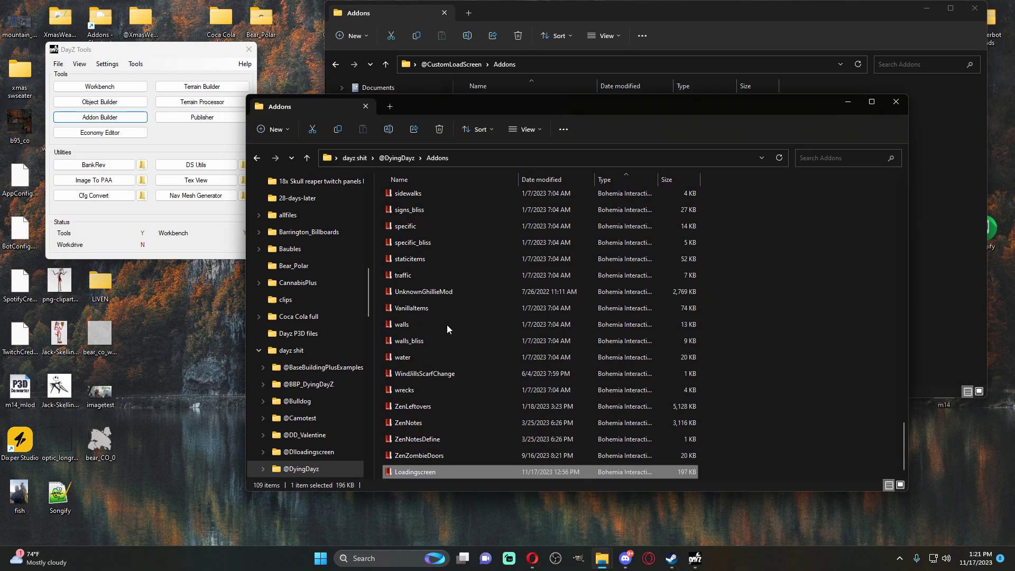
scroll(448, 329, "up", 15)
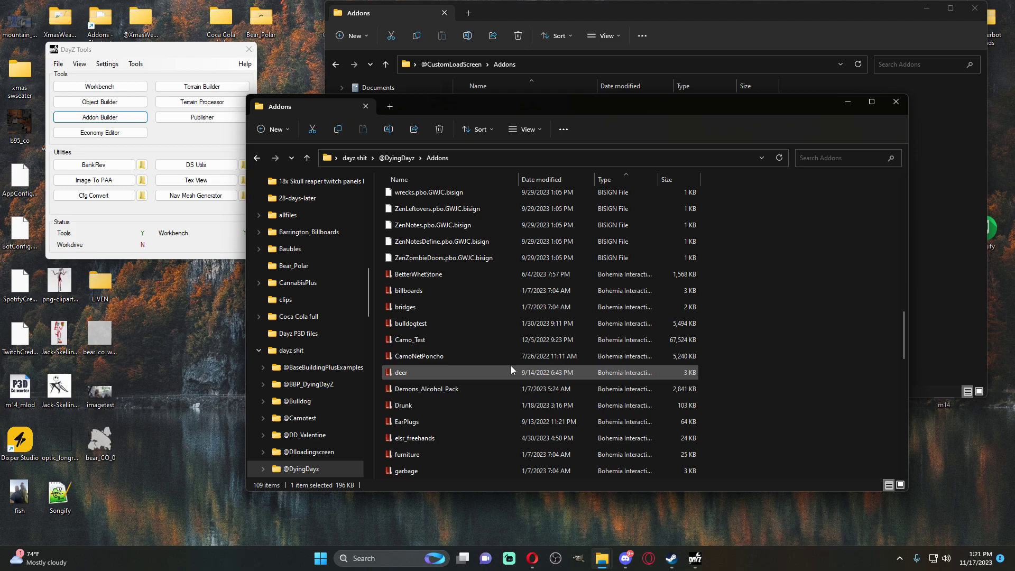
scroll(511, 370, "down", 2)
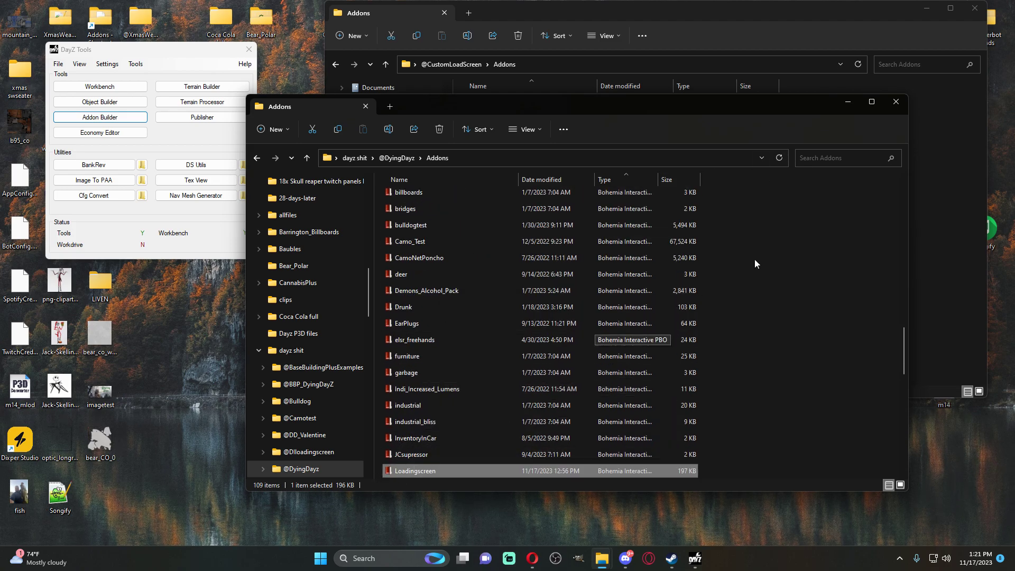
left_click(895, 103)
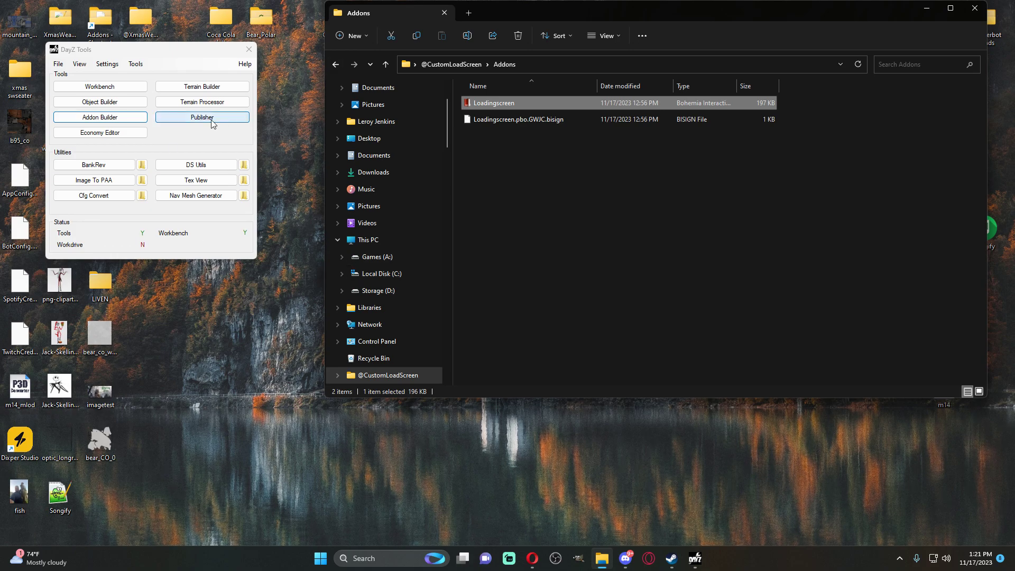
left_click(197, 164)
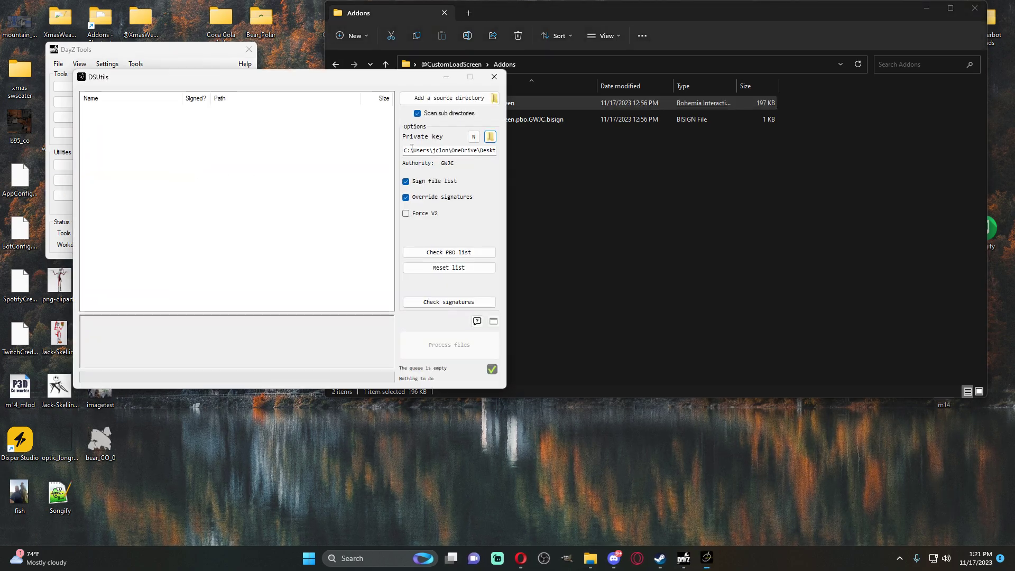
left_click(440, 99)
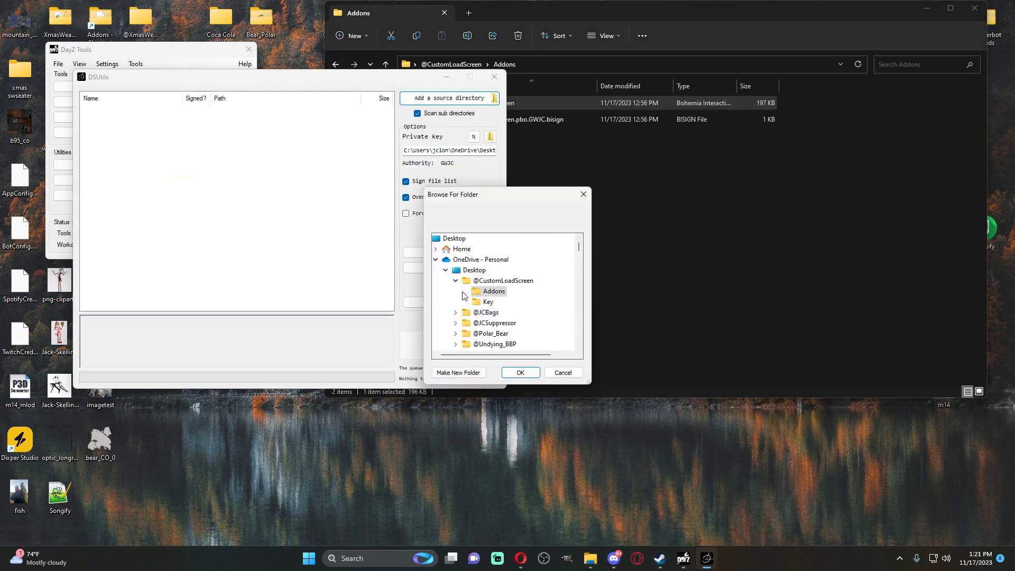
left_click(456, 280)
left_click(435, 259)
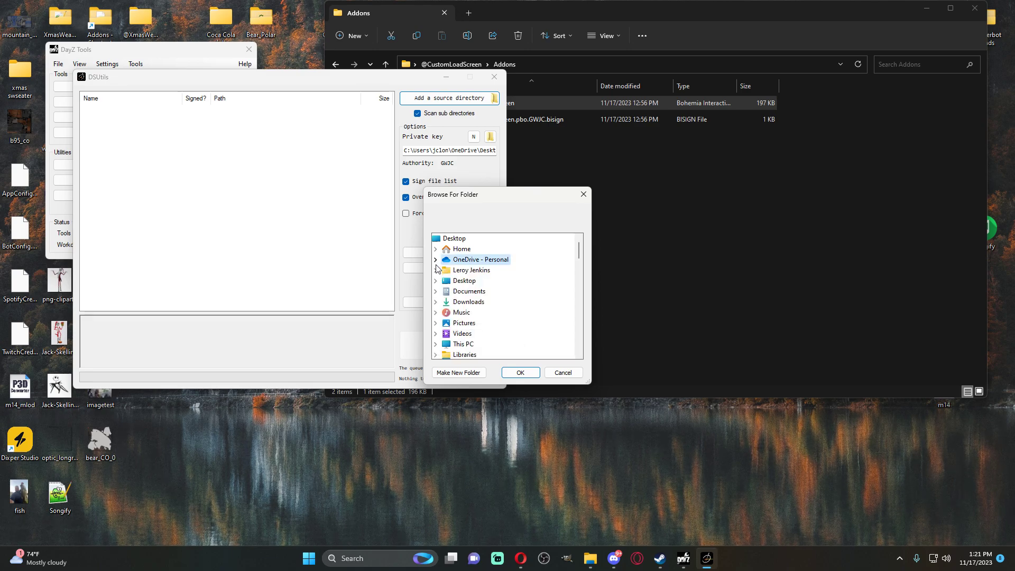
left_click(435, 345)
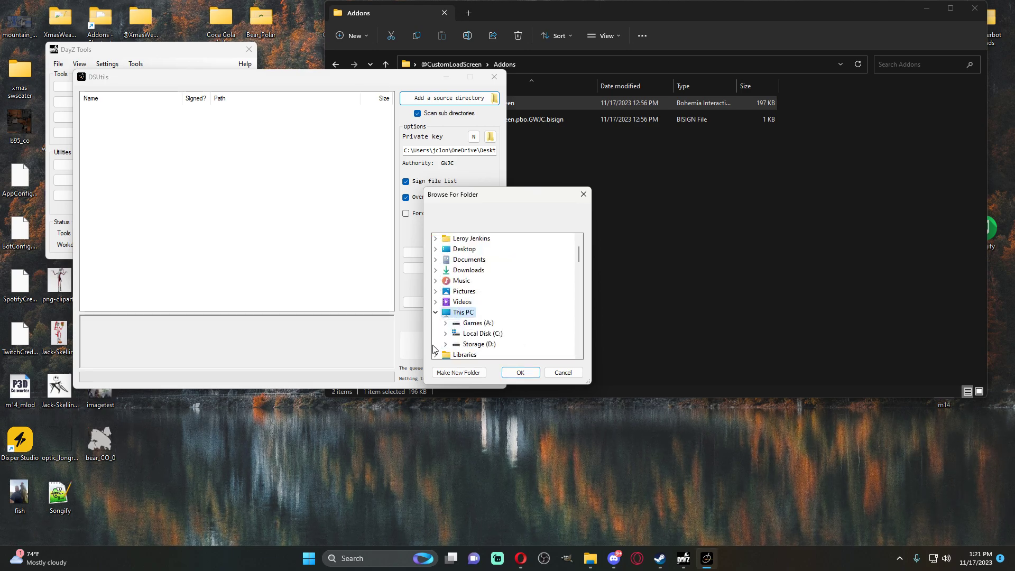
left_click(446, 334)
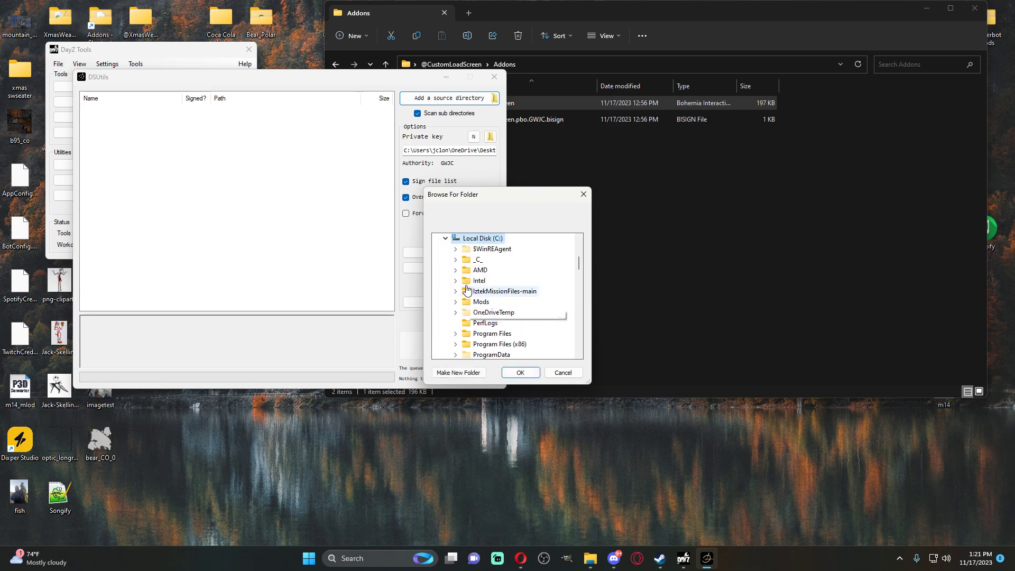
scroll(476, 280, "up", 4)
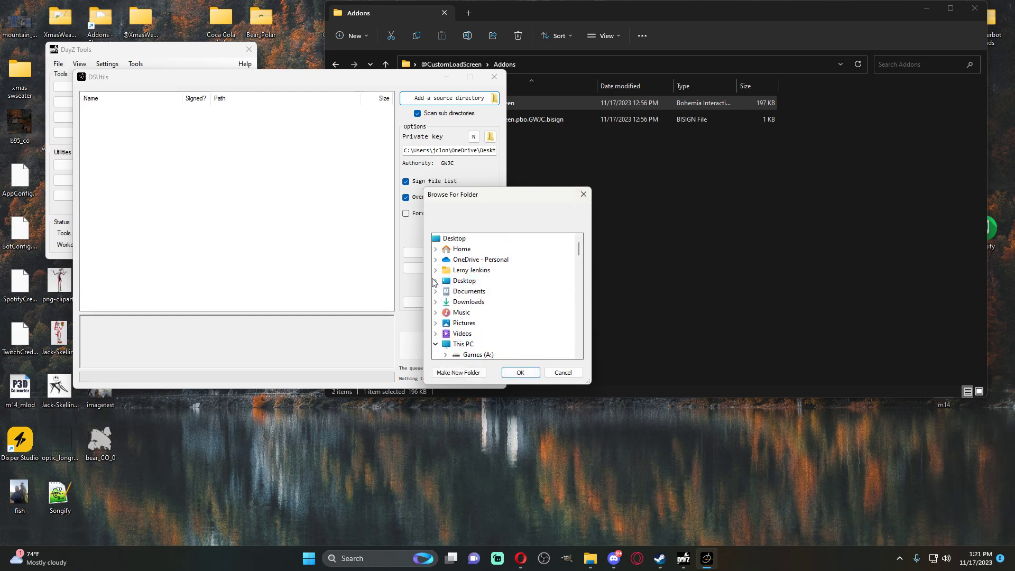
left_click(436, 281)
scroll(447, 315, "down", 2)
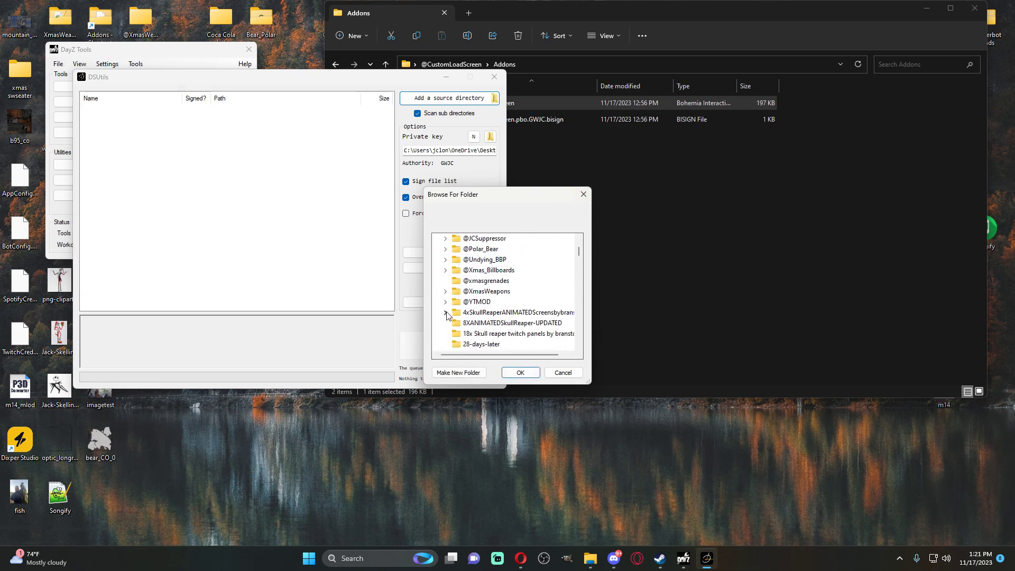
scroll(447, 315, "down", 3)
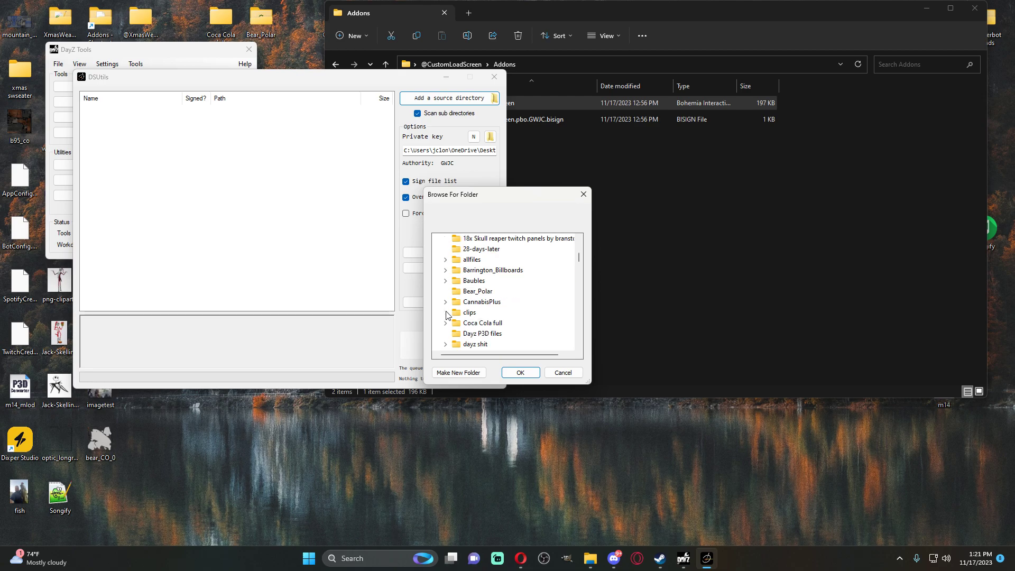
left_click(445, 344)
scroll(476, 286, "down", 2)
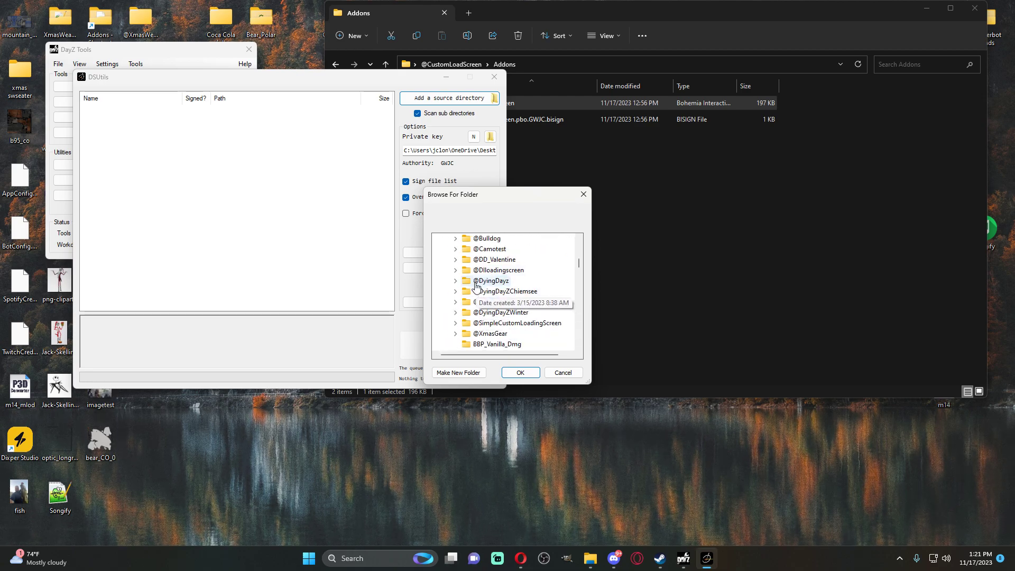
double_click(487, 281)
left_click(485, 291)
left_click(520, 372)
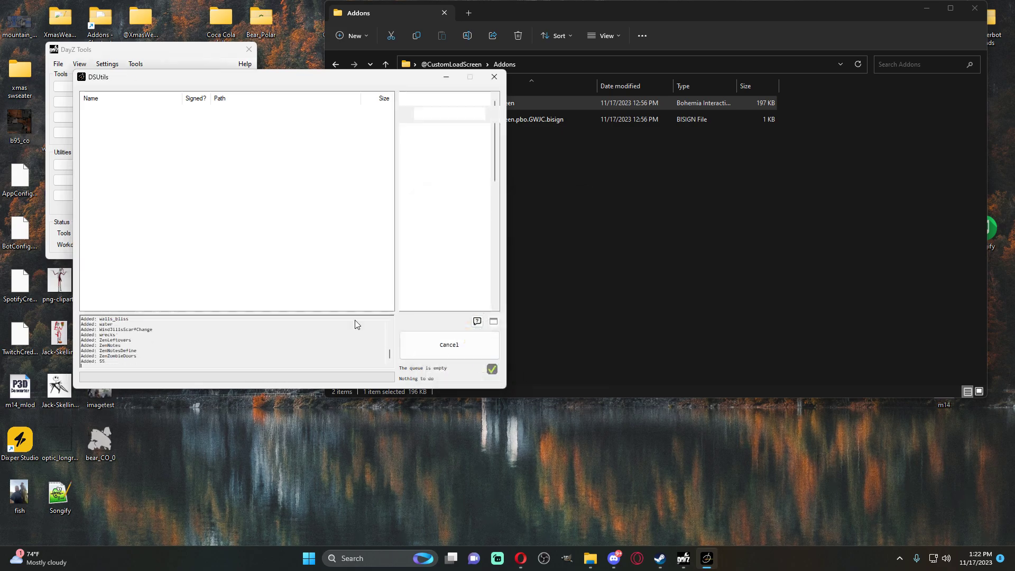
scroll(280, 175, "down", 6)
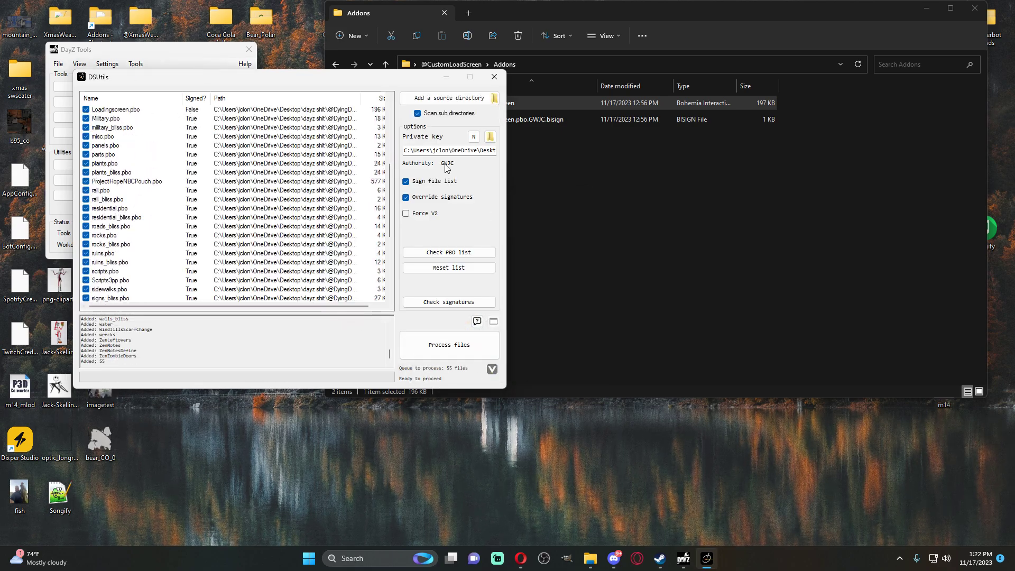
left_click(494, 76)
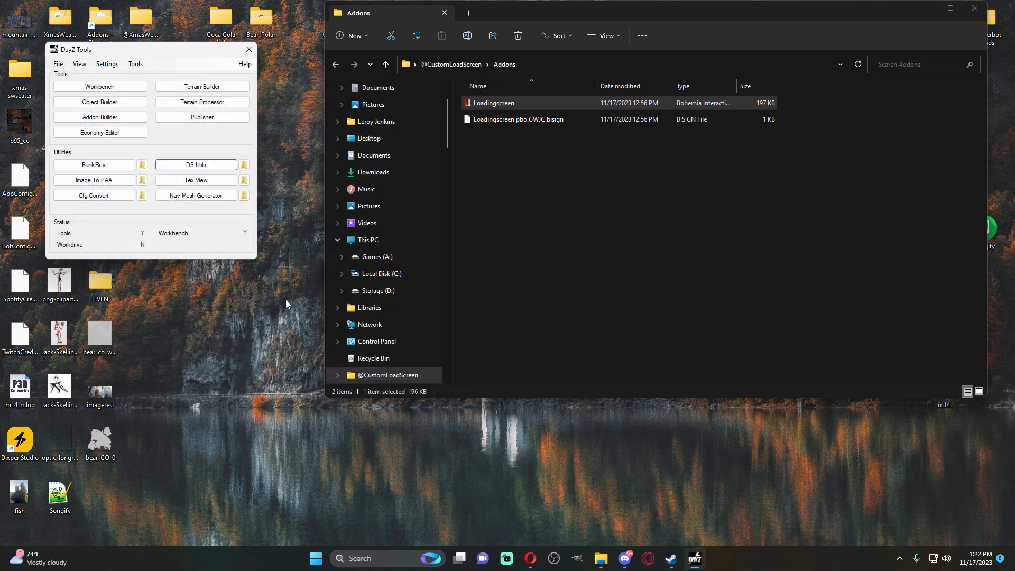
left_click_drag(707, 10, 633, 47)
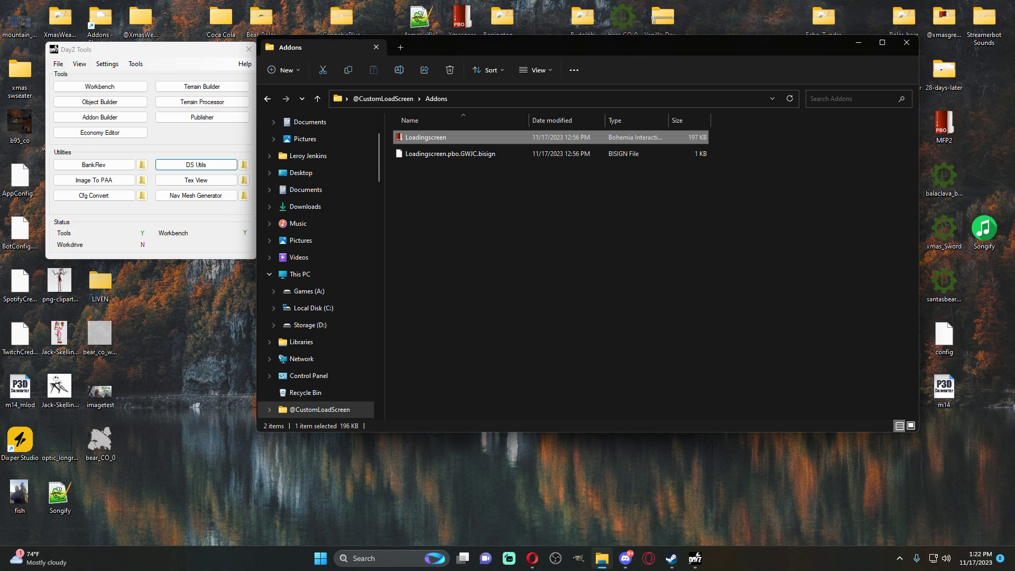
left_click(906, 43)
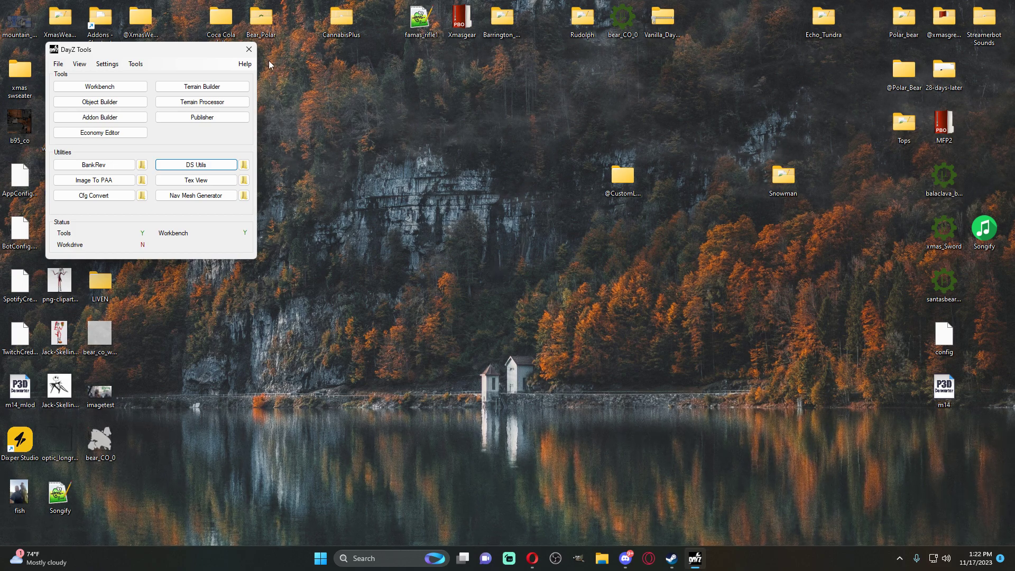
left_click(249, 50)
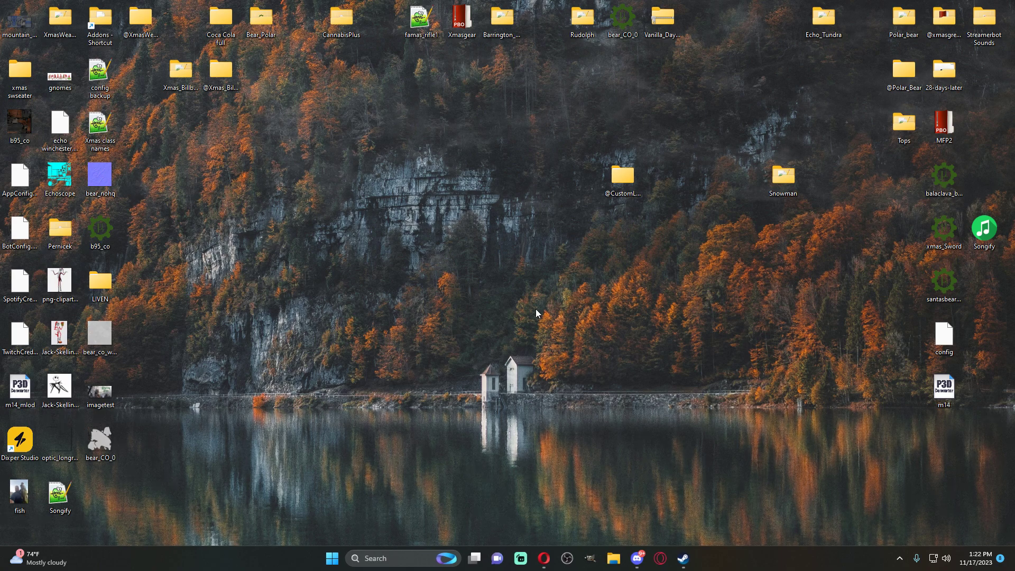